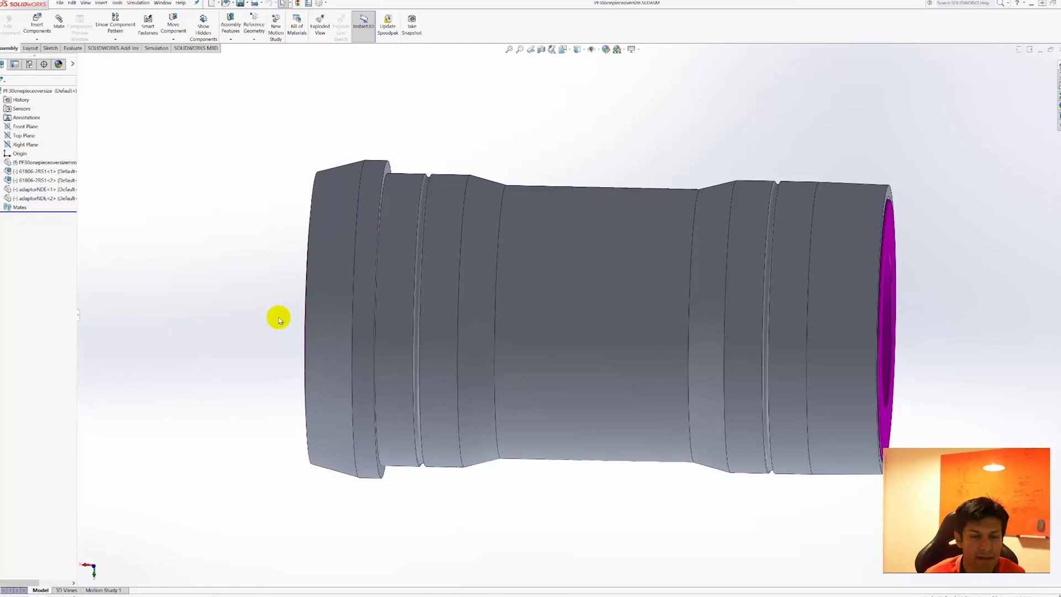
Examine the exterior of the bottom bracket shell and highlight the narrow grooves near both ends.
mouse_move(277, 317)
middle_mouse_down()
mouse_move(291, 315)
mouse_move(242, 303)
mouse_move(297, 300)
mouse_move(227, 300)
mouse_move(262, 310)
middle_mouse_up()
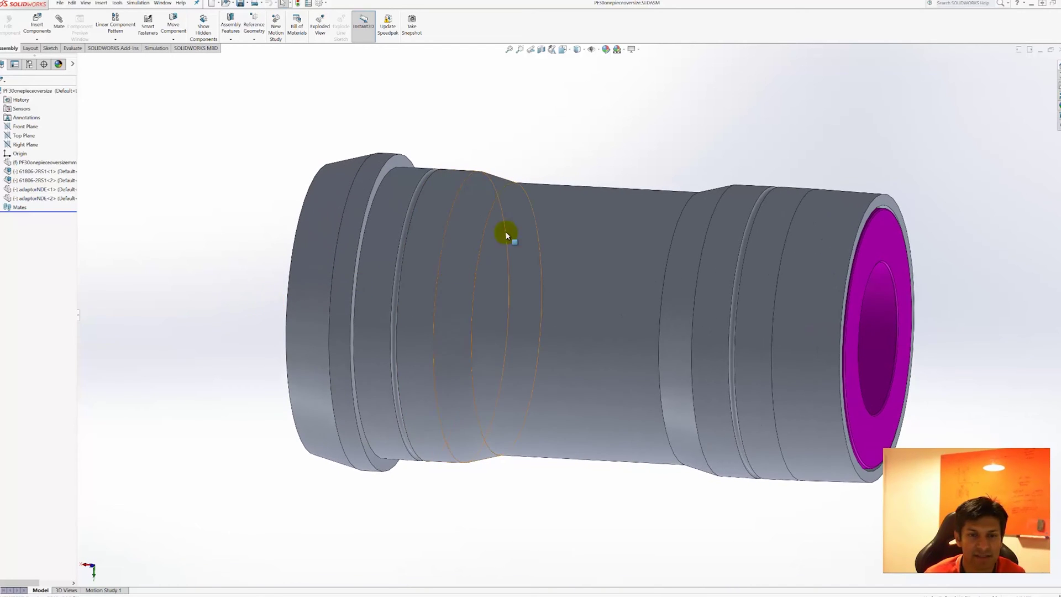
mouse_move(589, 166)
middle_mouse_down()
mouse_move(606, 166)
mouse_move(599, 154)
mouse_move(614, 152)
mouse_move(599, 150)
mouse_move(575, 177)
middle_mouse_up()
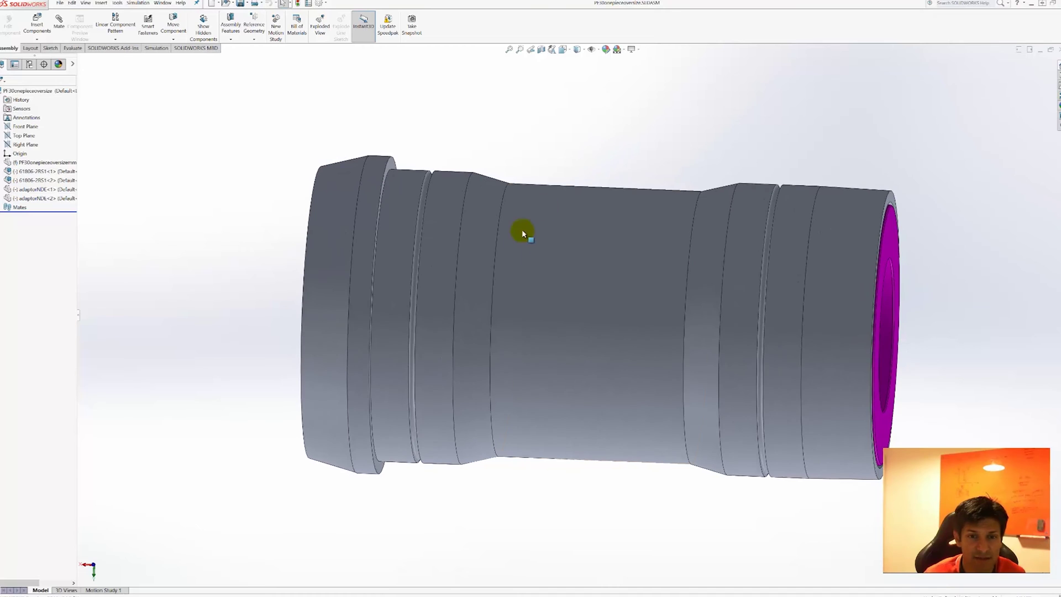
middle_click_drag(636, 161, 625, 159)
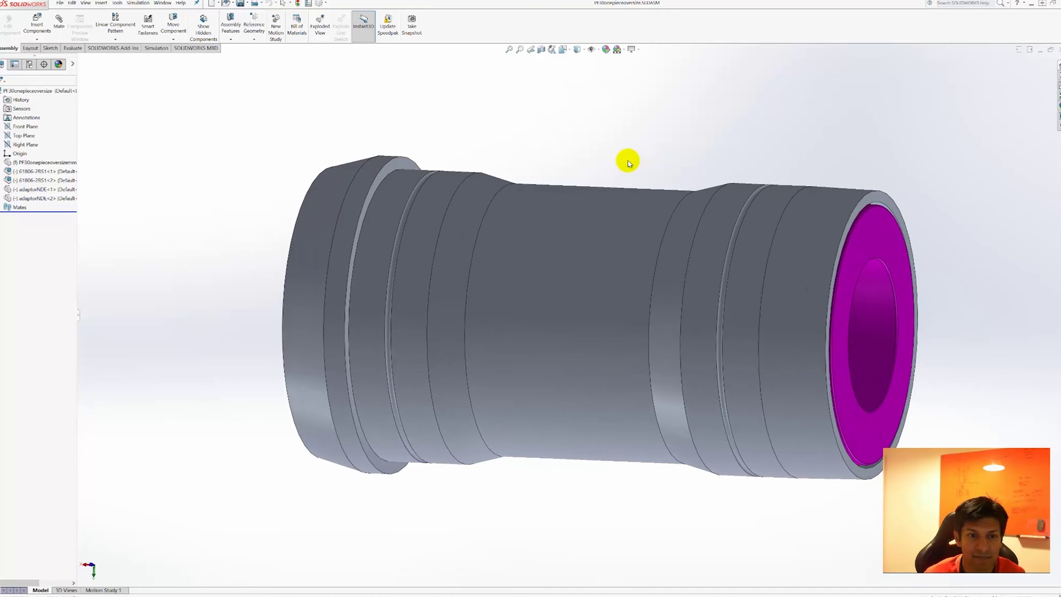
middle_click_drag(513, 163, 534, 169)
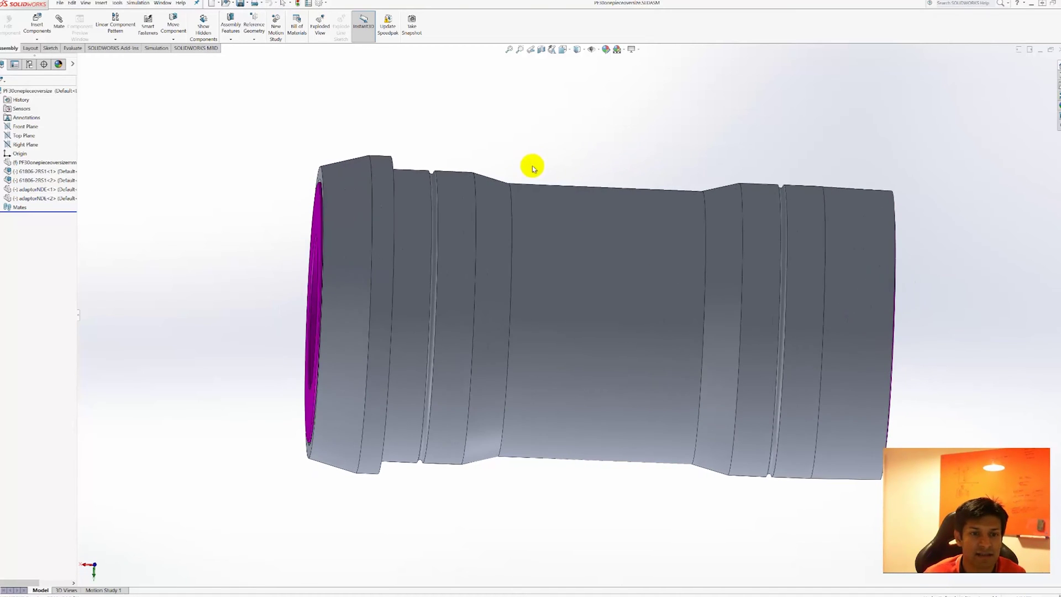
left_click(433, 178)
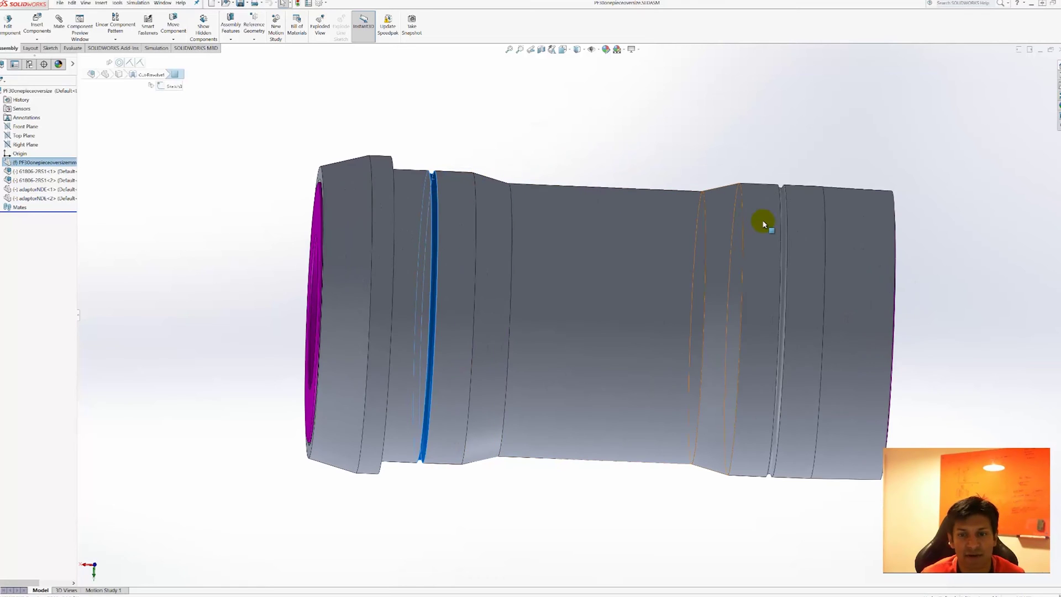
left_click(784, 218, "ctrl")
mouse_move(715, 130)
middle_mouse_down()
mouse_move(687, 125)
mouse_move(711, 126)
middle_mouse_up()
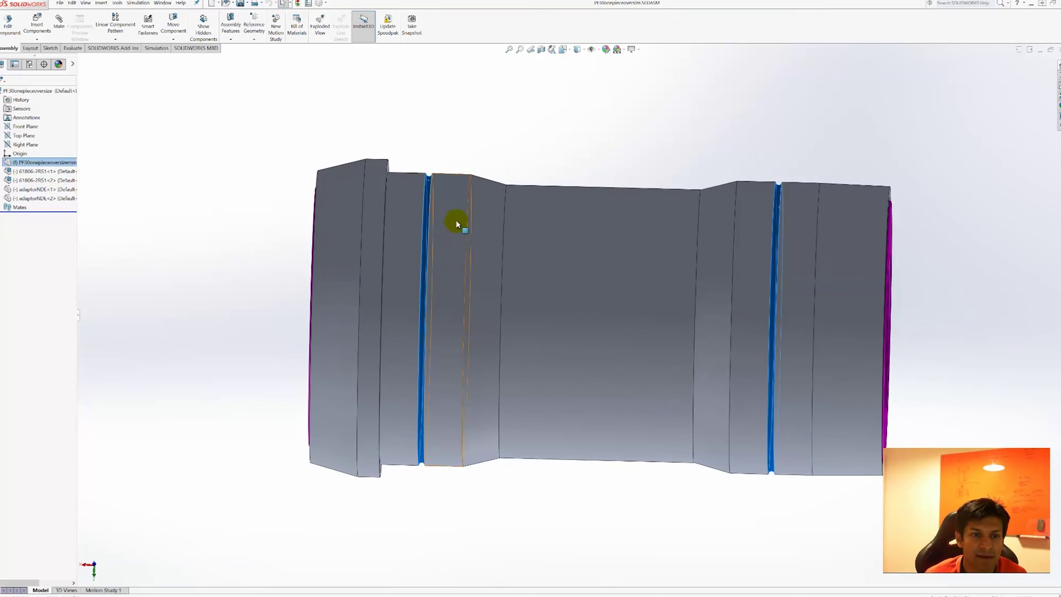
middle_click_drag(722, 161, 585, 157)
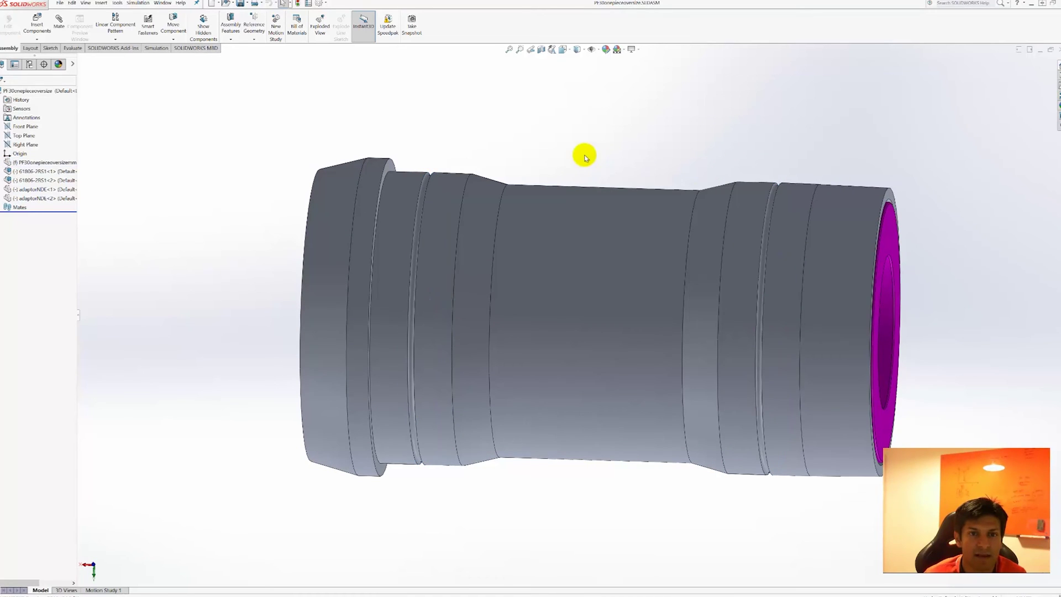
Create a planar section view of the assembly along the Front Plane.
left_click(540, 51)
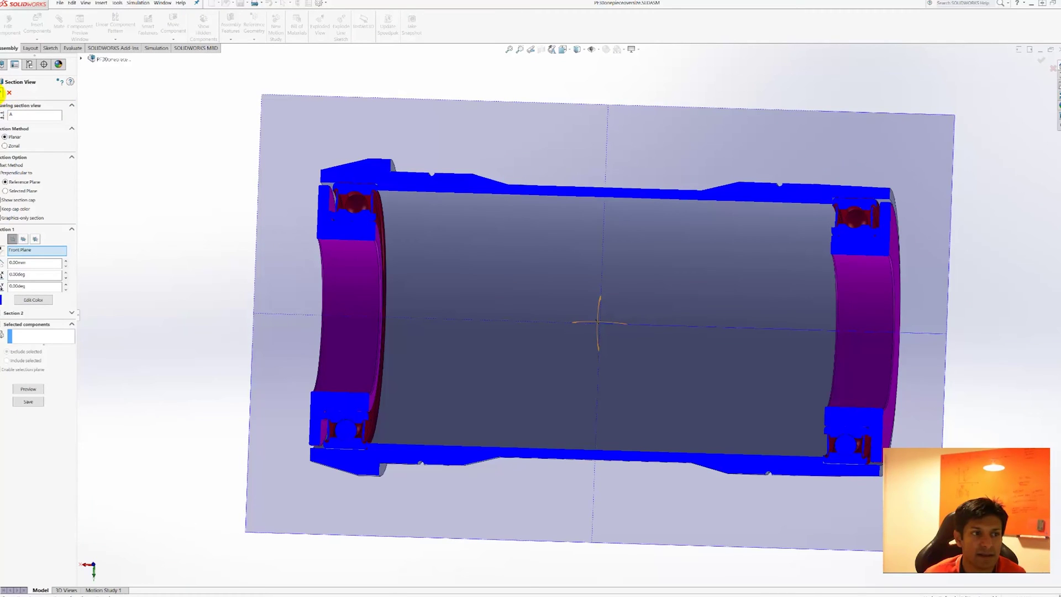
left_click(2, 92)
middle_click_drag(464, 105, 473, 138)
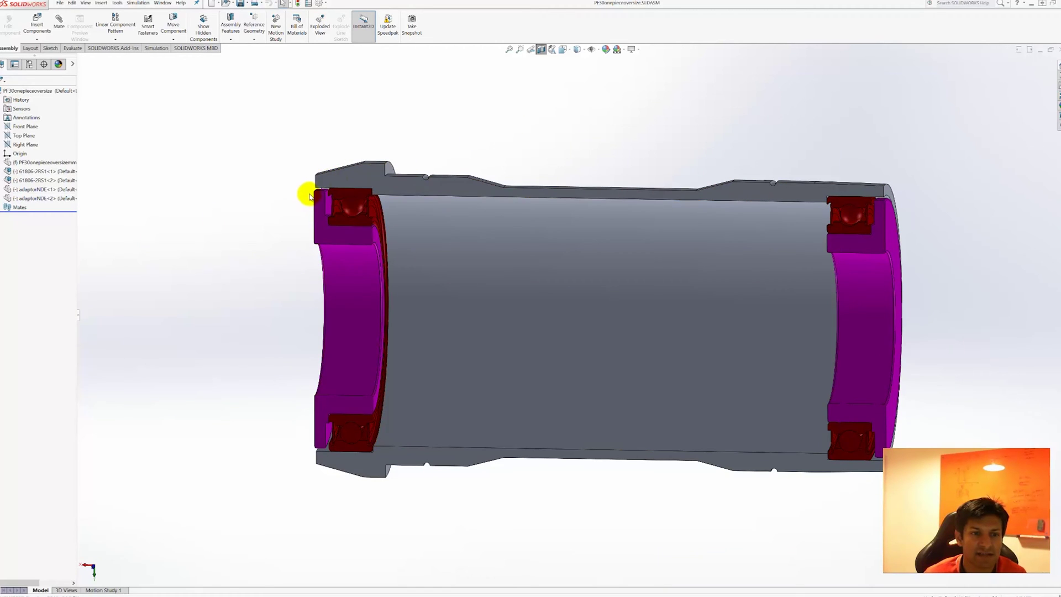
middle_click_drag(296, 203, 287, 204)
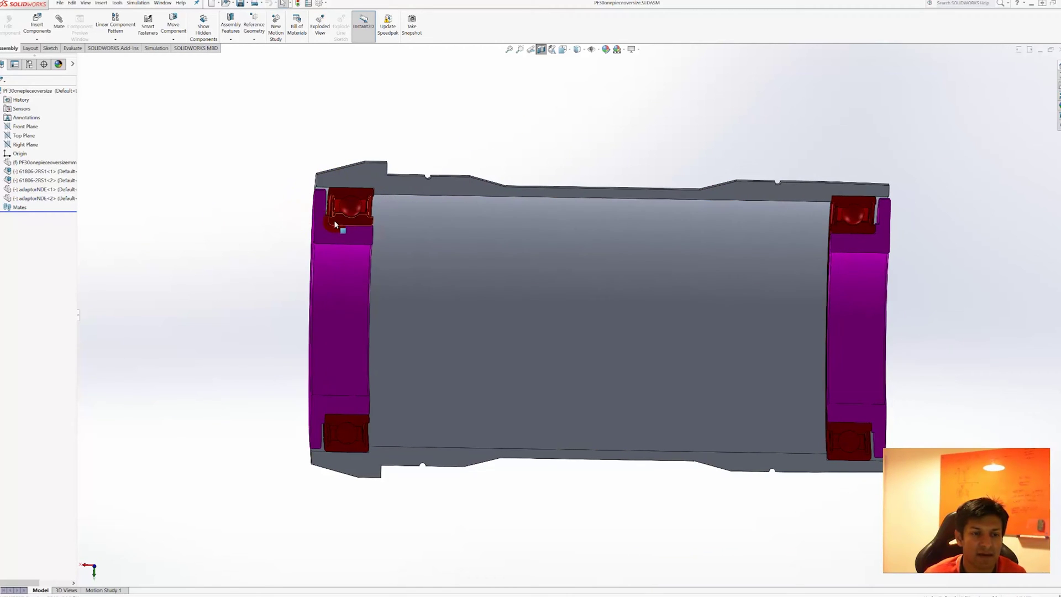
Examine how the adaptor and the 61806-2RS1 bearing fit inside the flanged end of the sectioned shell.
left_click(318, 235)
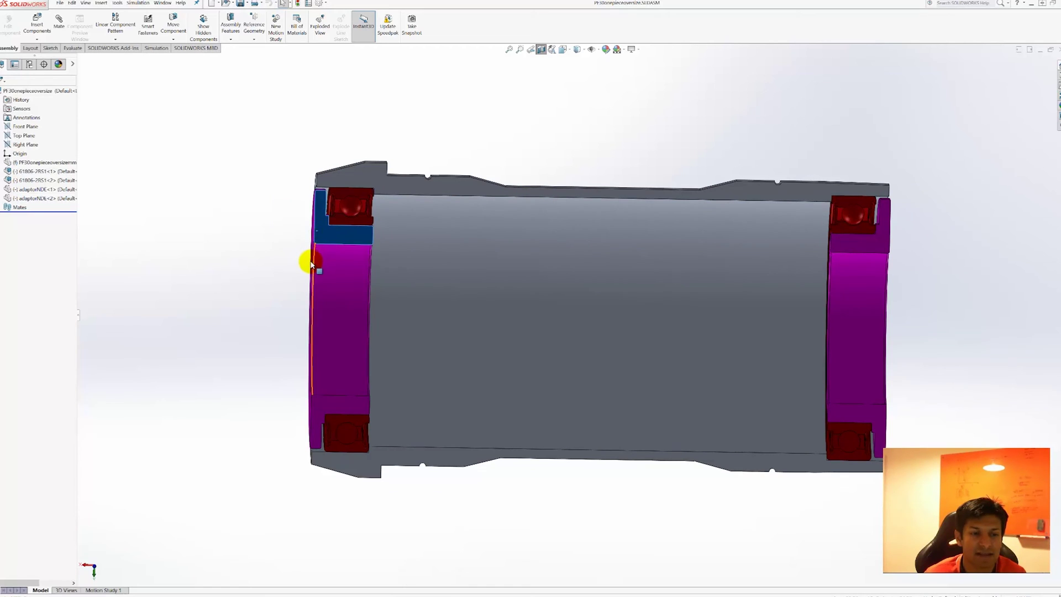
middle_click_drag(279, 271, 169, 300)
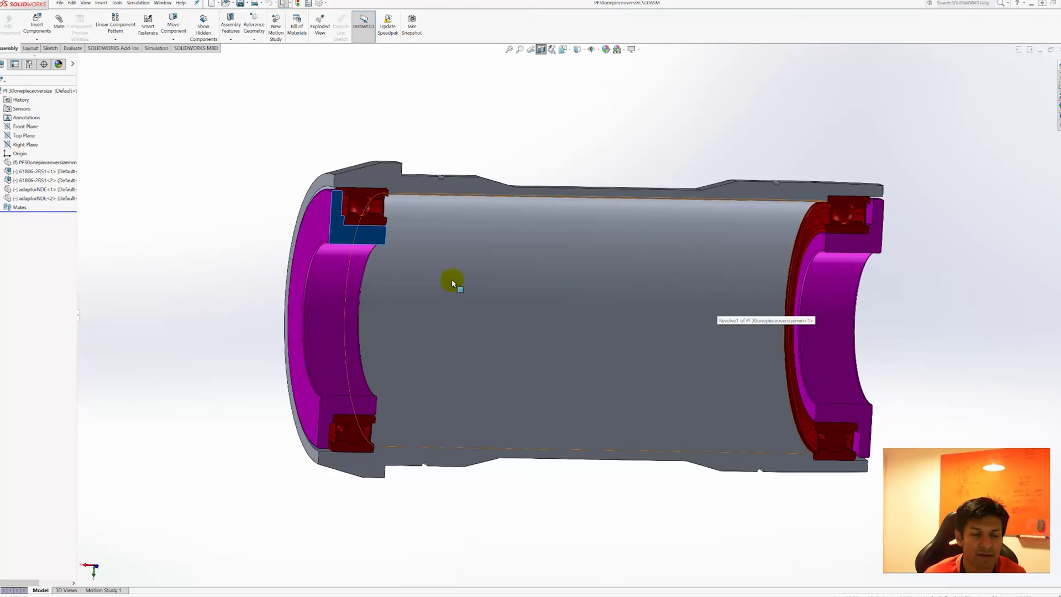
middle_click_drag(304, 265, 265, 256)
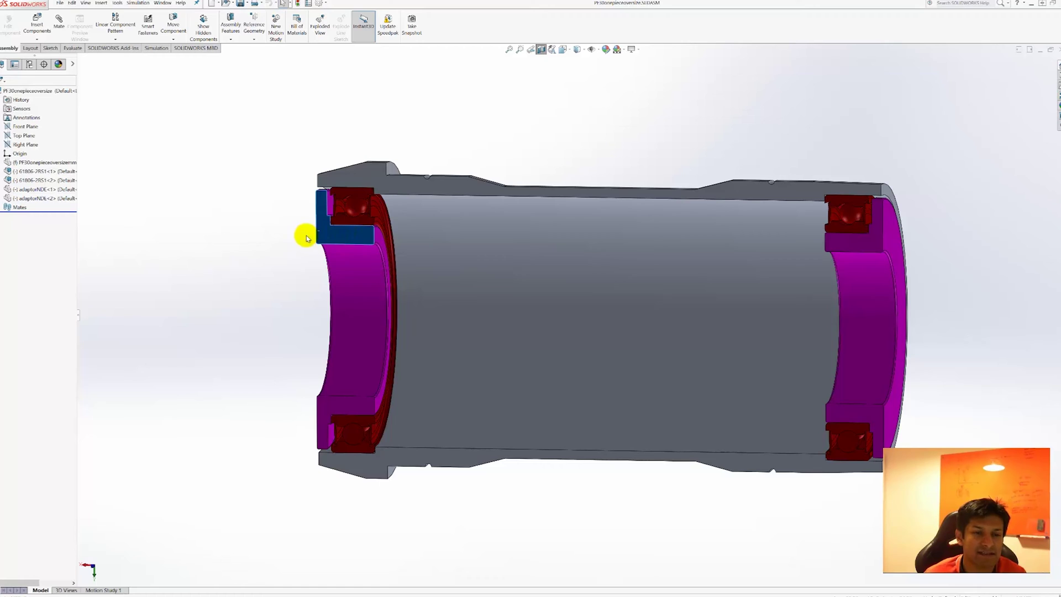
middle_click_drag(290, 247, 303, 246)
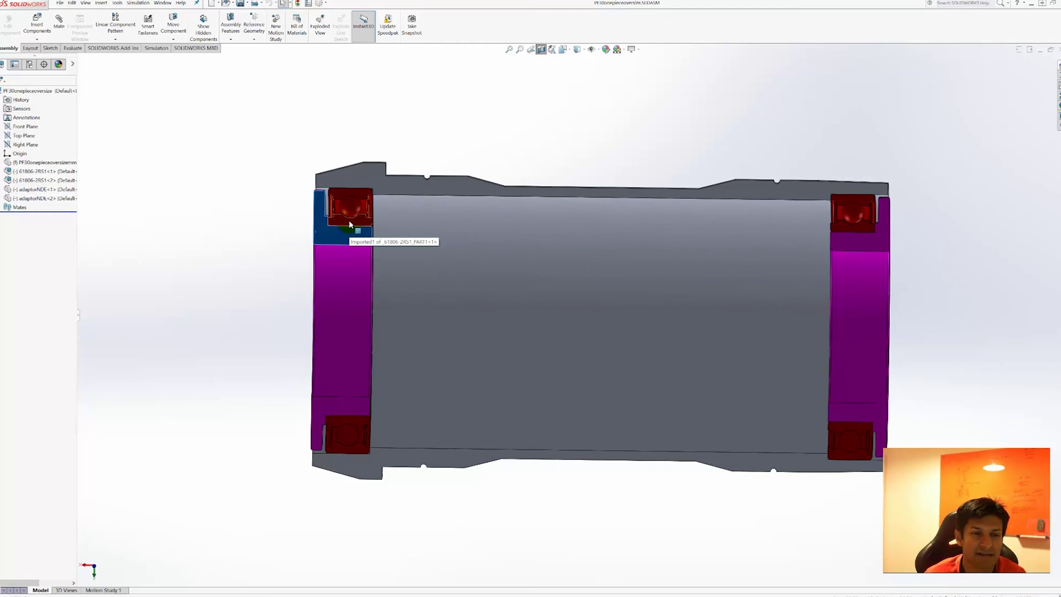
left_click(300, 252)
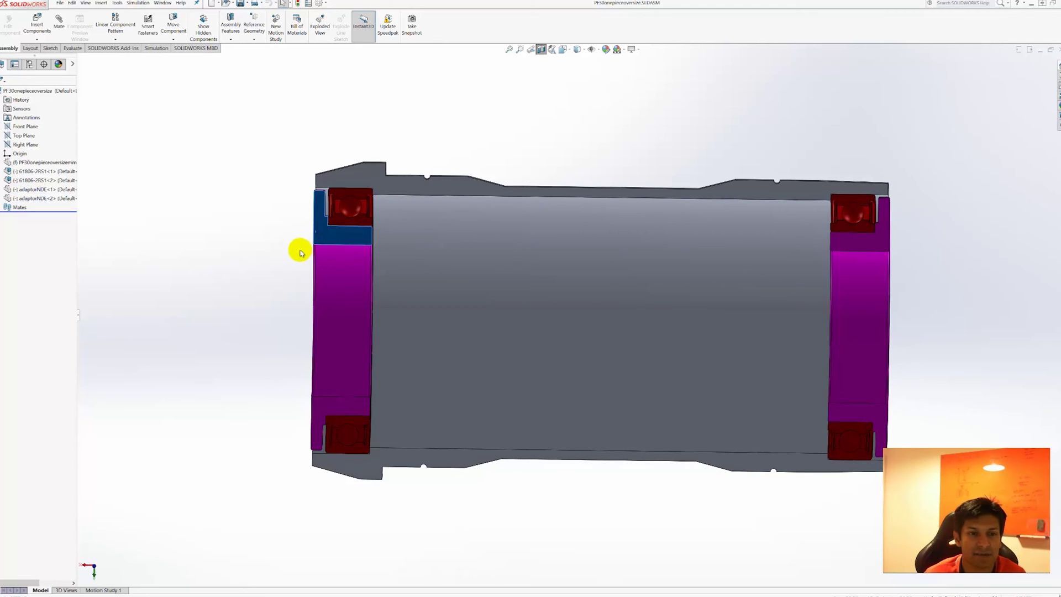
mouse_move(296, 251)
middle_mouse_down()
mouse_move(298, 243)
mouse_move(281, 256)
middle_mouse_up()
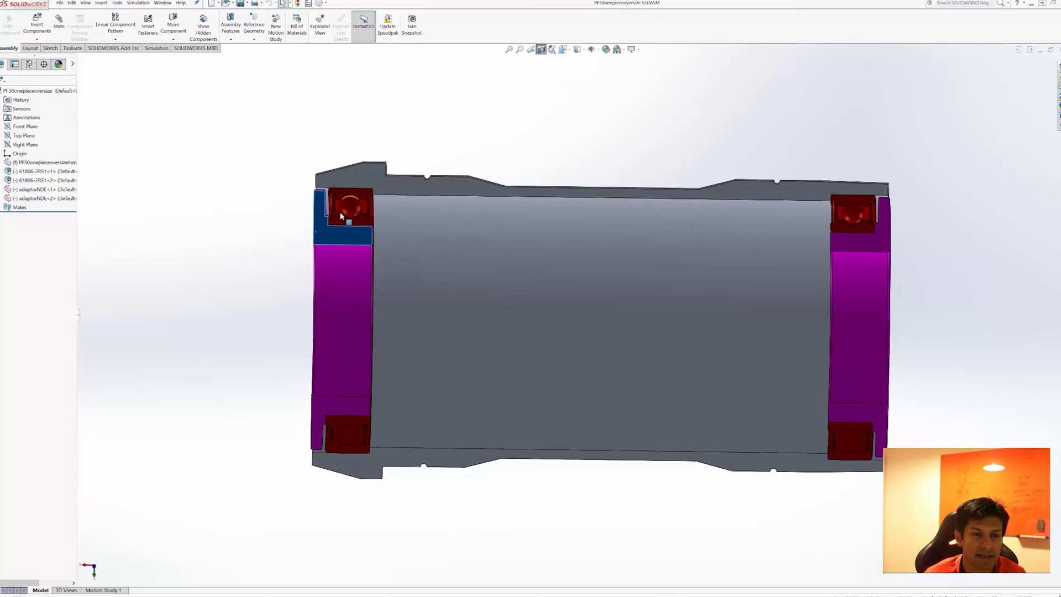
middle_click_drag(338, 155, 348, 138)
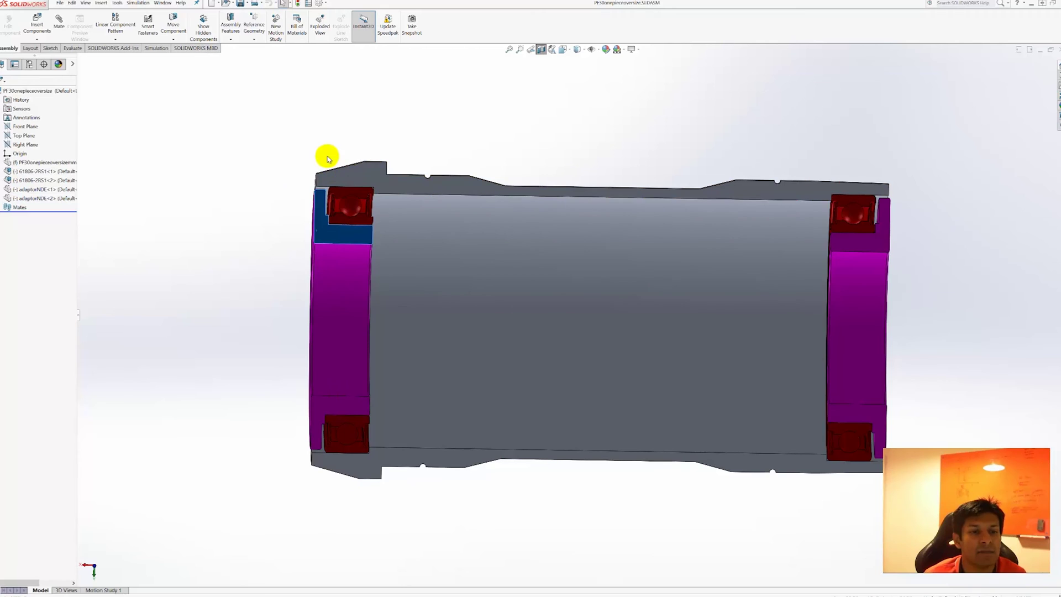
middle_click_drag(323, 154, 319, 160)
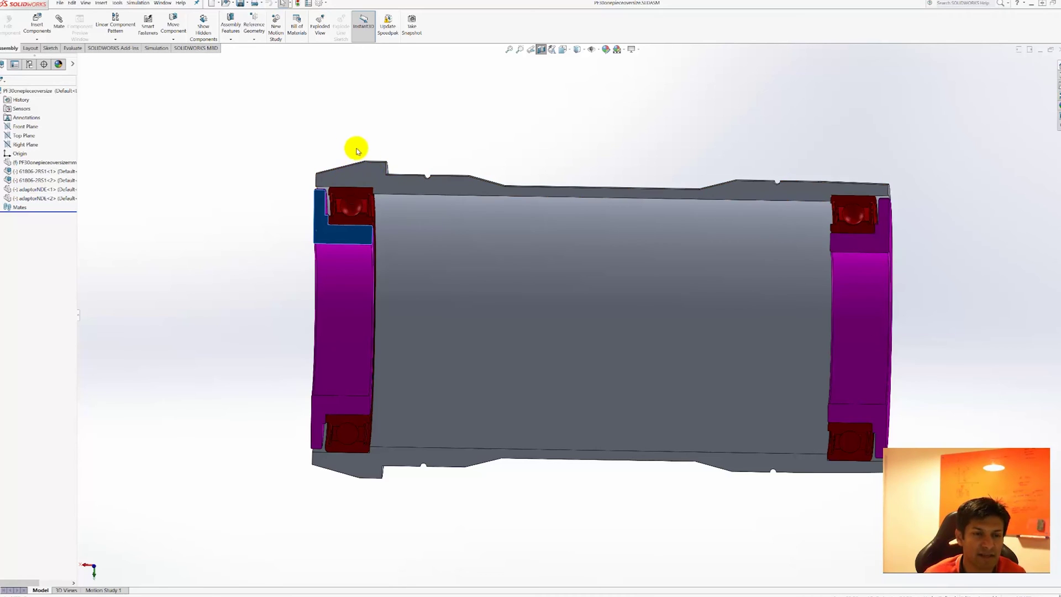
Examine the shell's wall profile and flange shoulder in section, and turn off the section view.
left_click(369, 179)
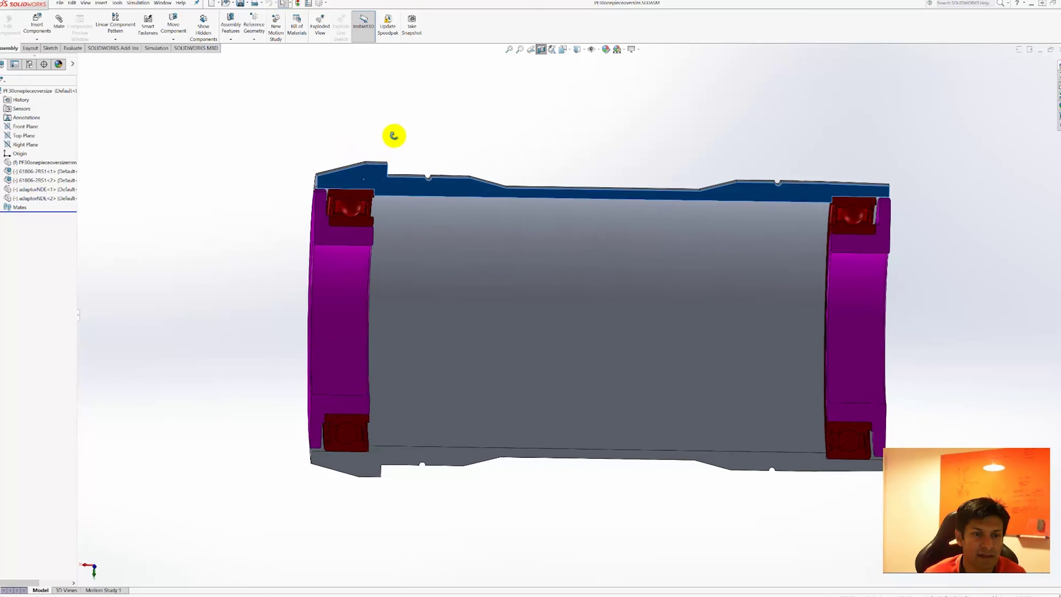
mouse_move(394, 135)
middle_mouse_down()
mouse_move(379, 130)
mouse_move(386, 135)
middle_mouse_up()
left_click(394, 159)
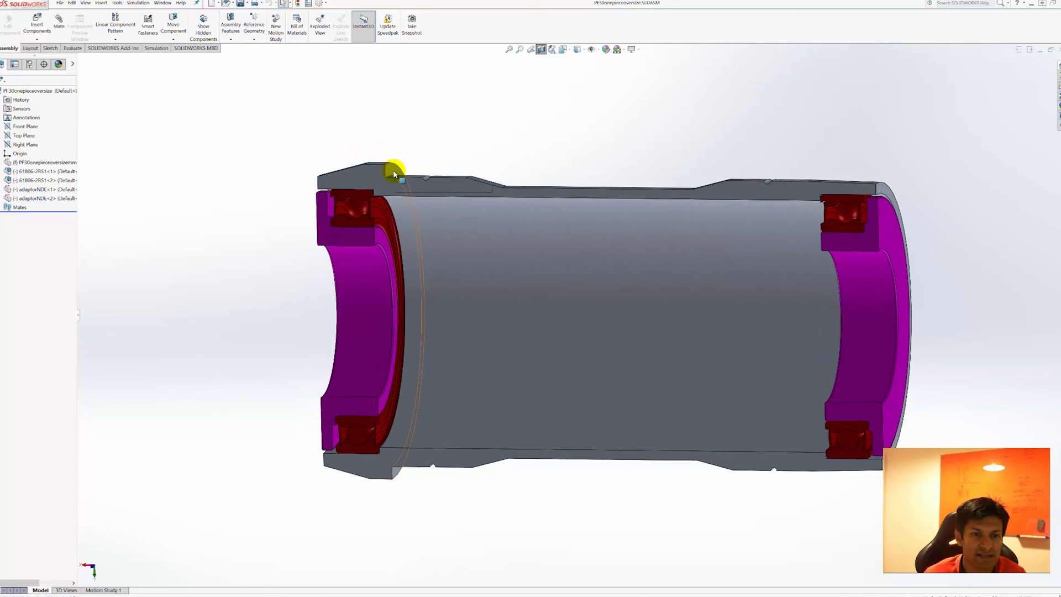
left_click(394, 174)
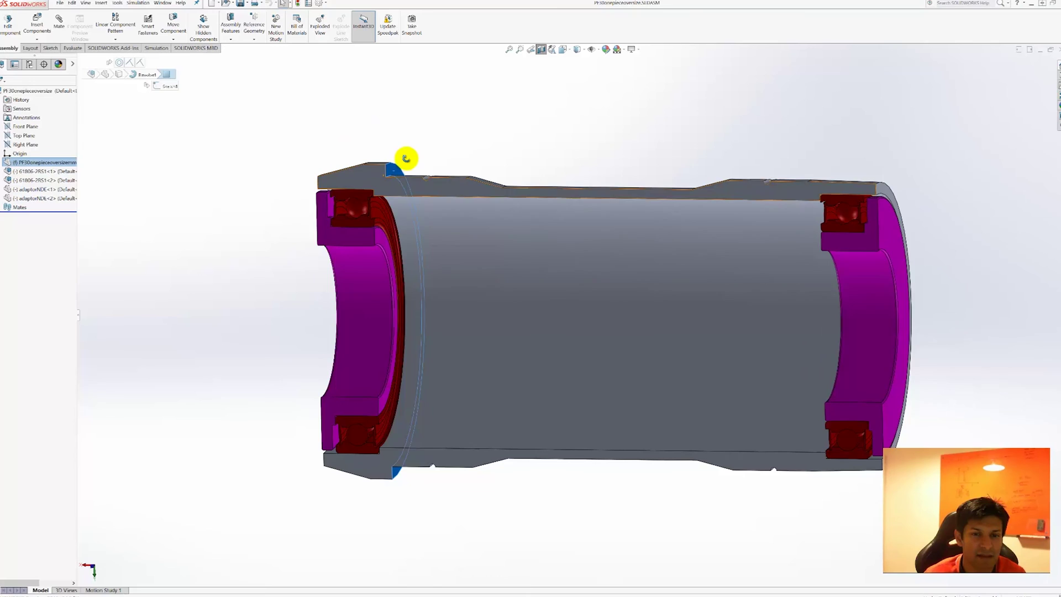
middle_click_drag(406, 159, 415, 156)
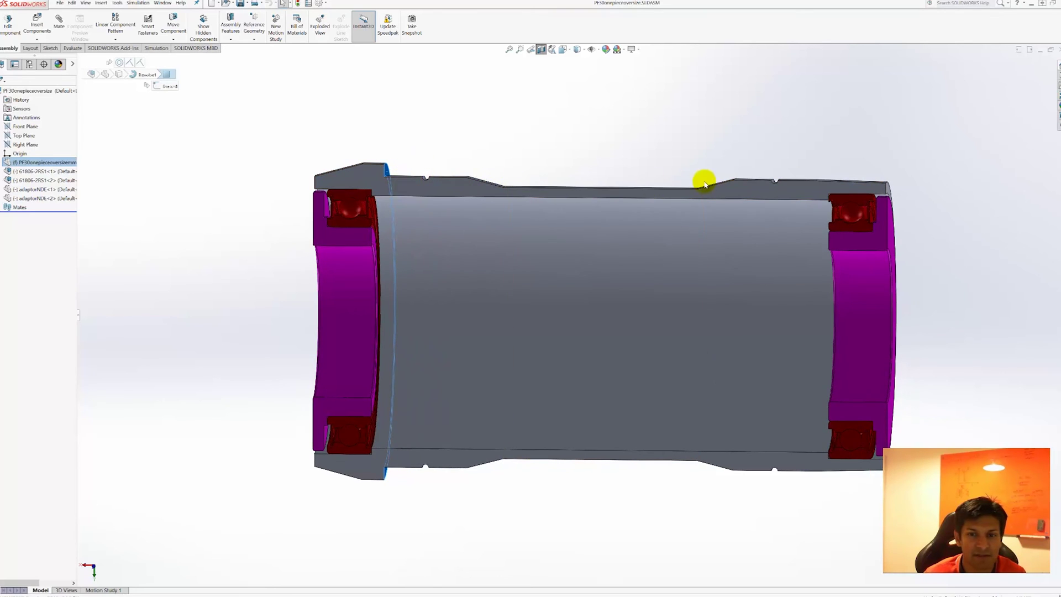
middle_click_drag(778, 159, 790, 159)
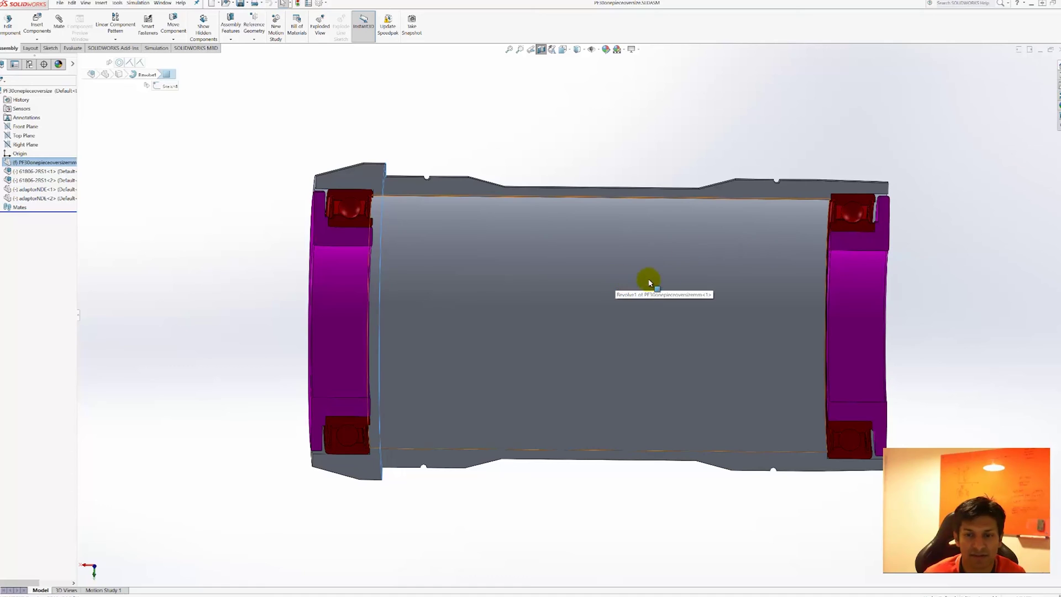
middle_click_drag(732, 258, 743, 253)
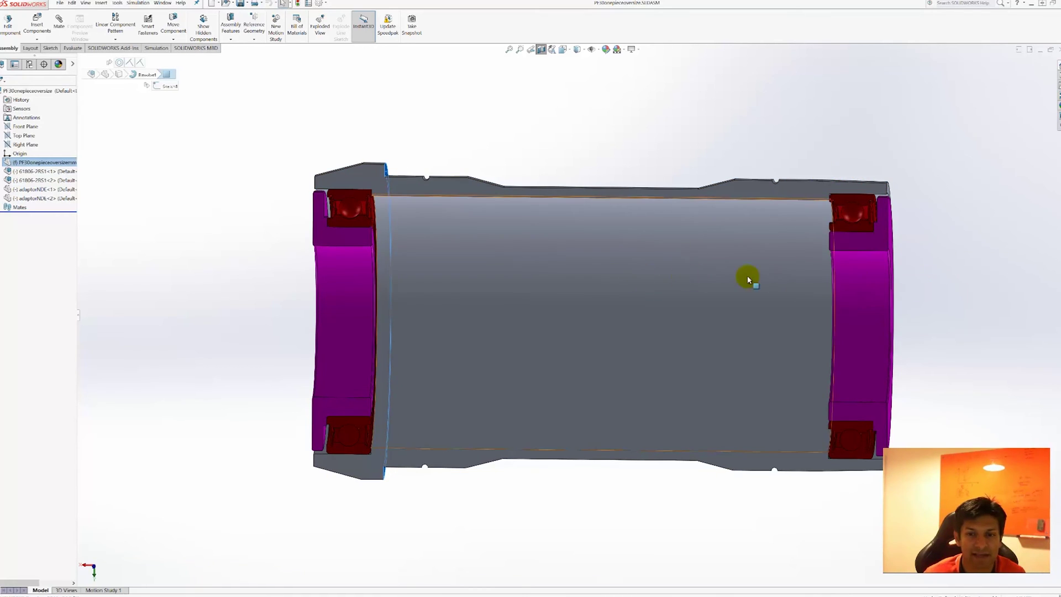
middle_click_drag(594, 165, 596, 166)
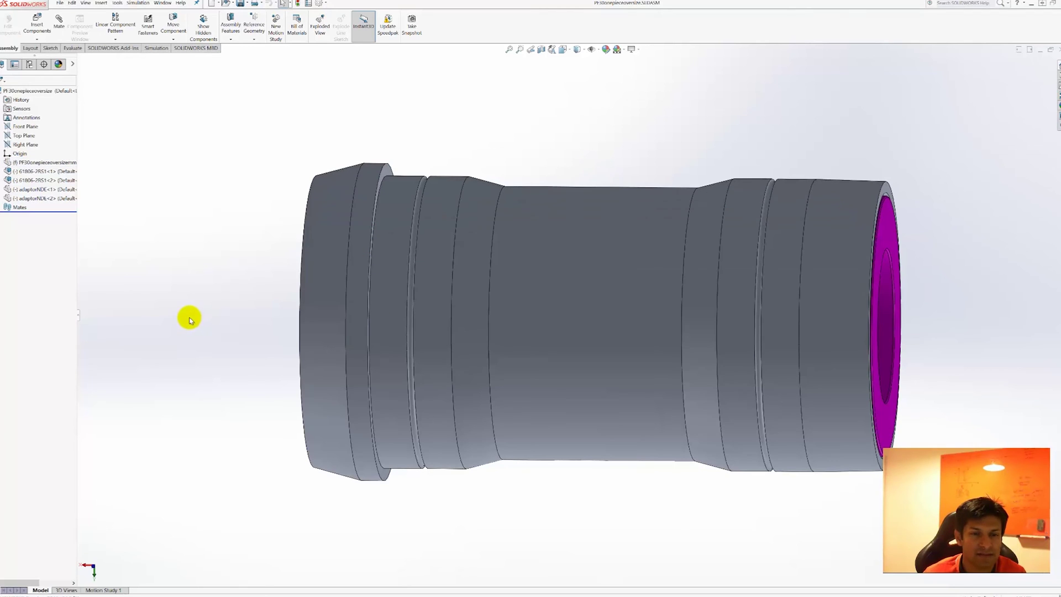
Check the adaptor at the shell's unflanged end and switch to the PF30onepieceoversizemm part document.
mouse_move(200, 295)
middle_mouse_down()
mouse_move(213, 294)
mouse_move(180, 296)
middle_mouse_up()
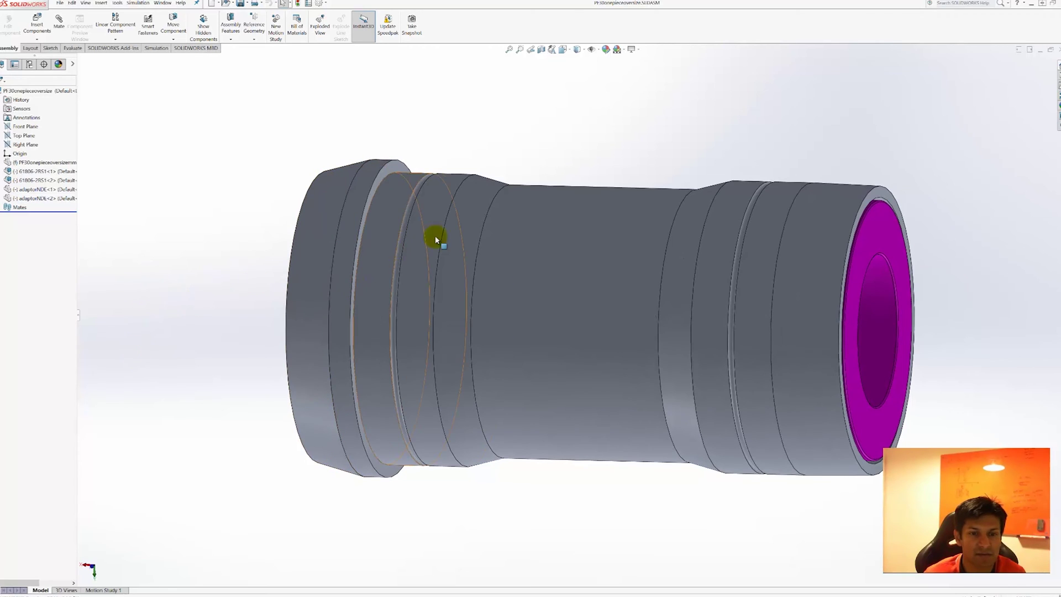
left_click(871, 259)
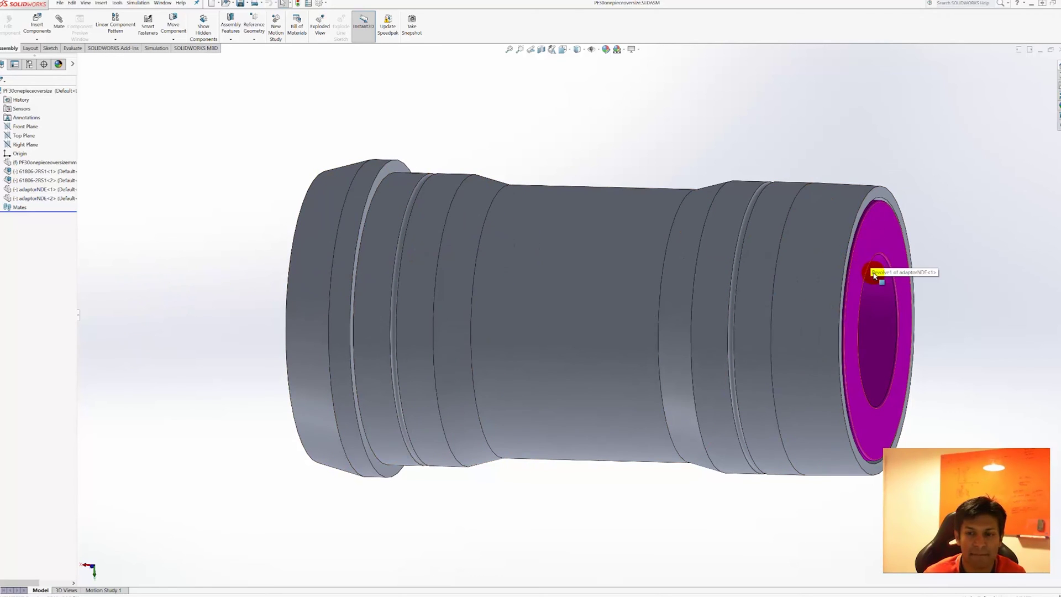
middle_click_drag(458, 153, 481, 160)
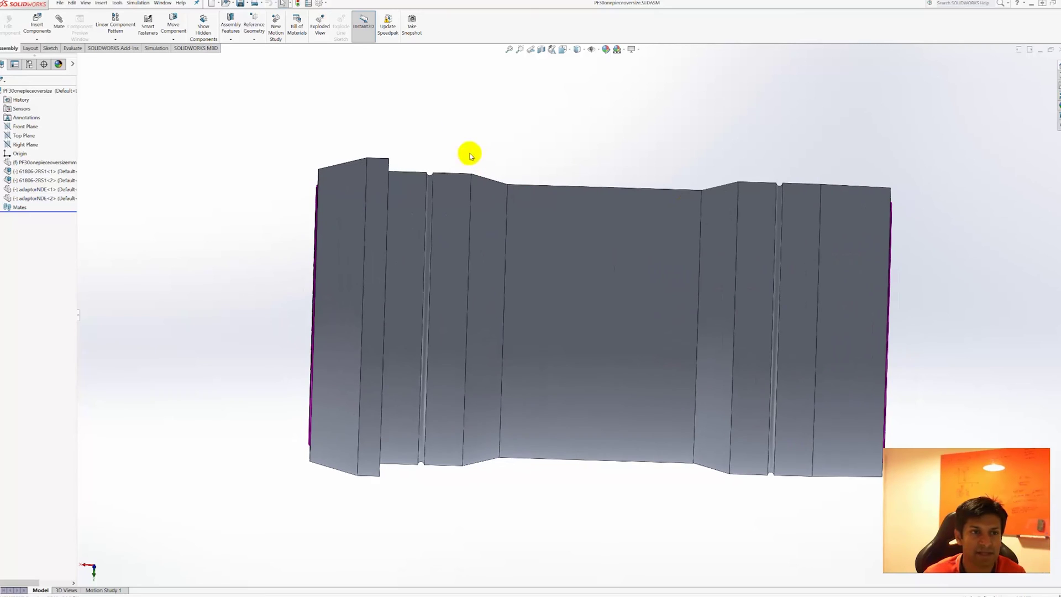
left_click(163, 5)
left_click(190, 101)
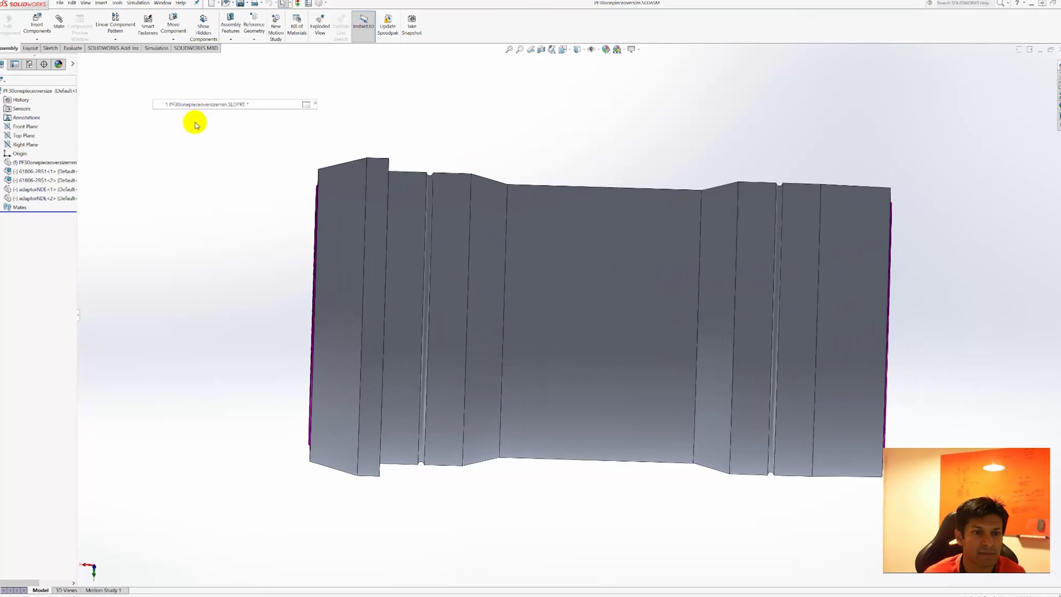
Inspect the internal bearing seat faces at both ends of the shell part.
middle_click_drag(248, 201, 309, 235)
middle_click_drag(542, 185, 572, 165)
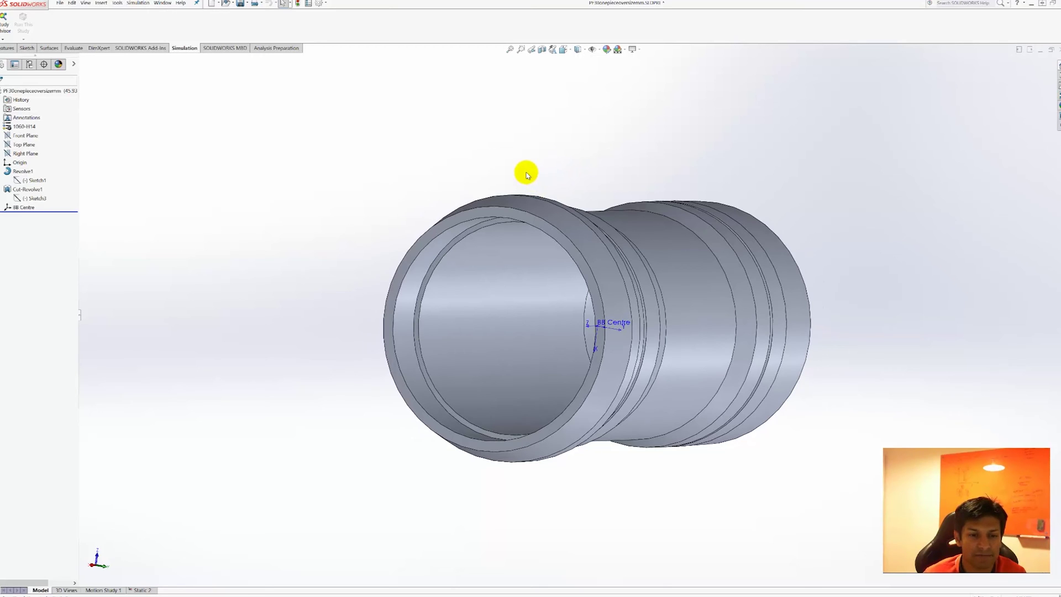
middle_click_drag(535, 184, 487, 182)
left_click(375, 266)
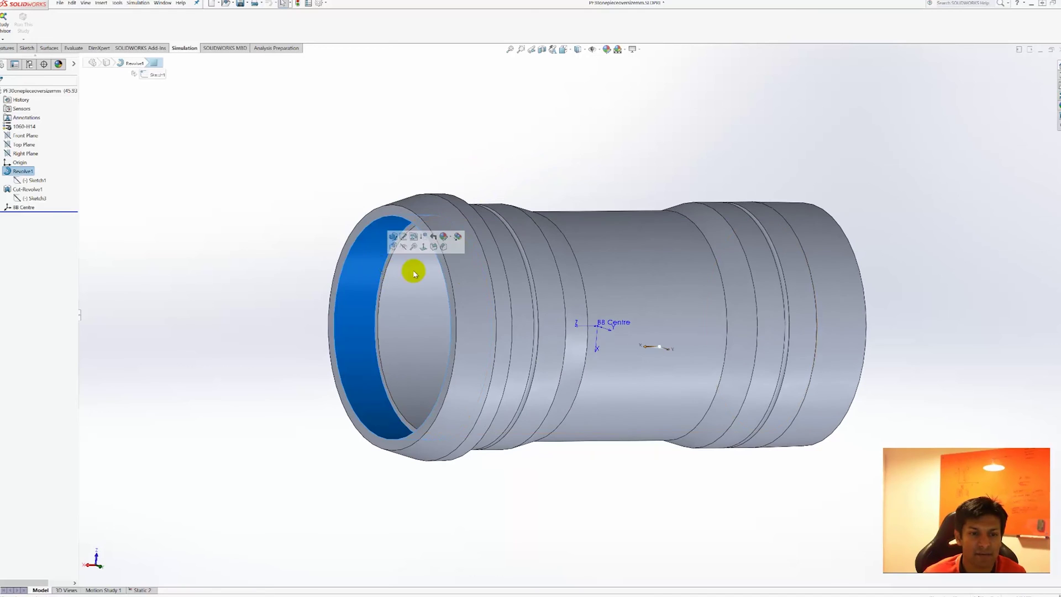
middle_click_drag(681, 147, 623, 156)
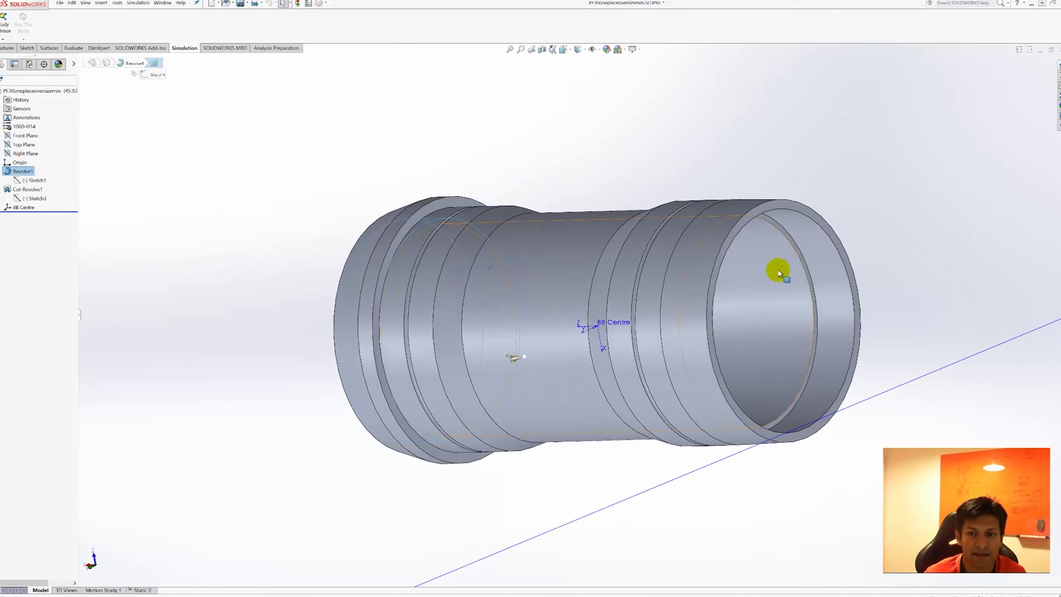
left_click(827, 286)
middle_click_drag(519, 180, 575, 167)
scroll(548, 188, "up", 1)
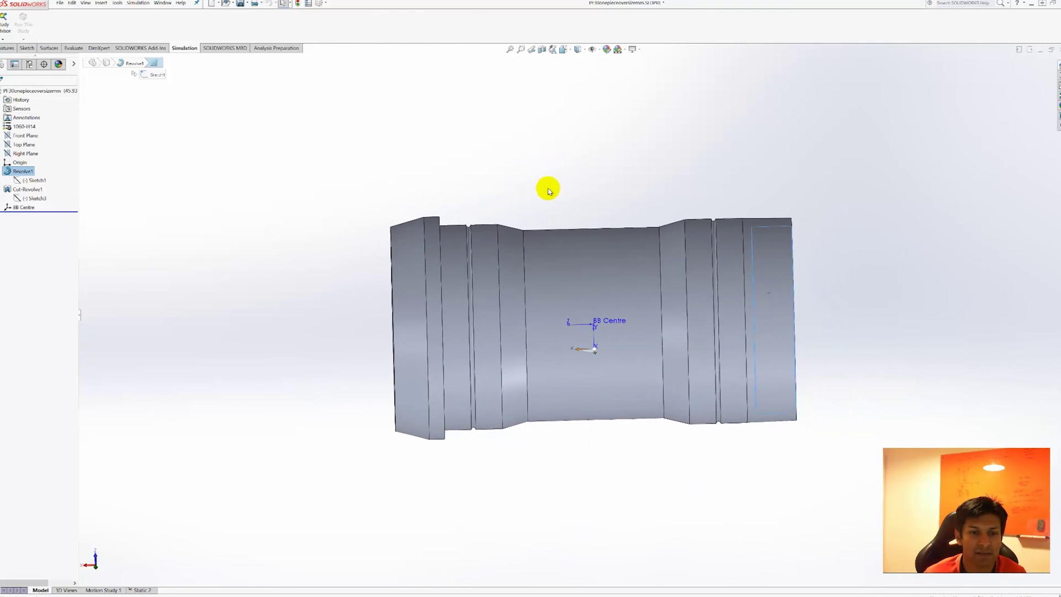
left_click(535, 199)
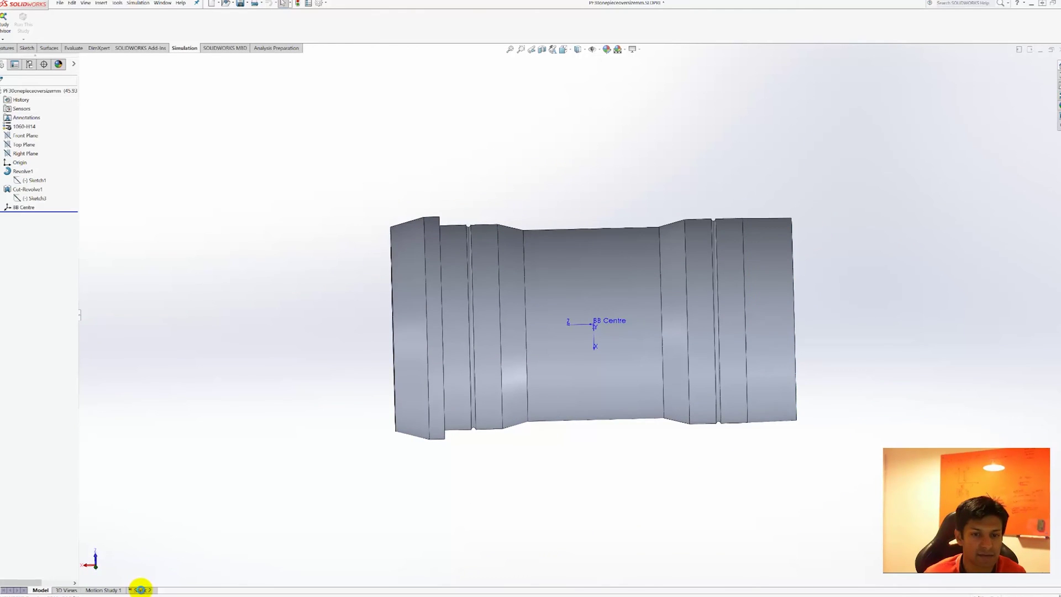
Open the Static 2 simulation study and view the fixtures and load on the shell.
left_click(142, 589)
middle_click_drag(304, 384, 308, 310)
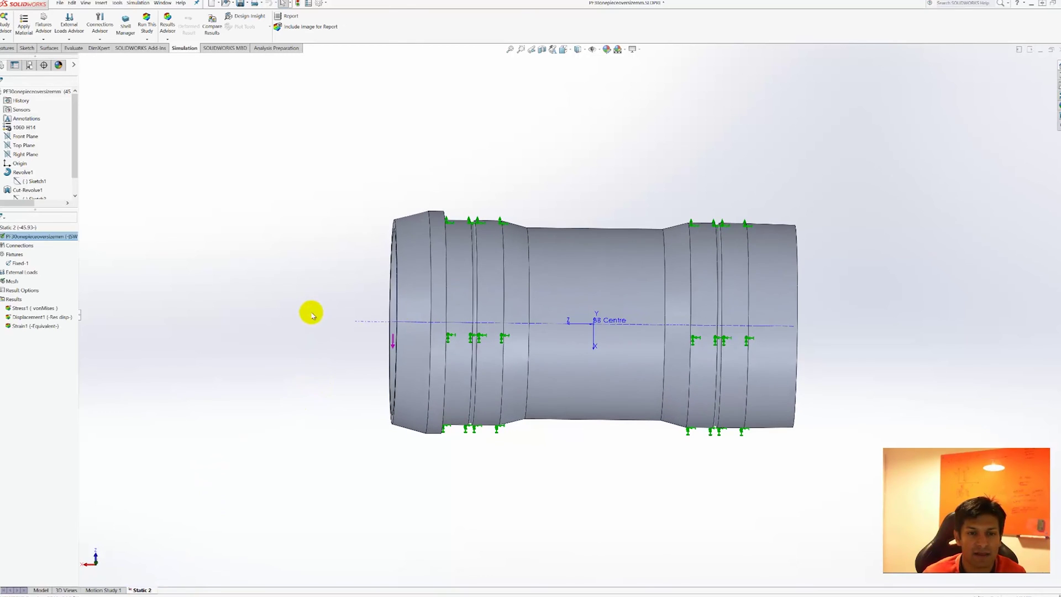
Select the four fixed outer bands near the two ends of the shell and examine their placement.
left_click(460, 258)
left_click(494, 264, "ctrl")
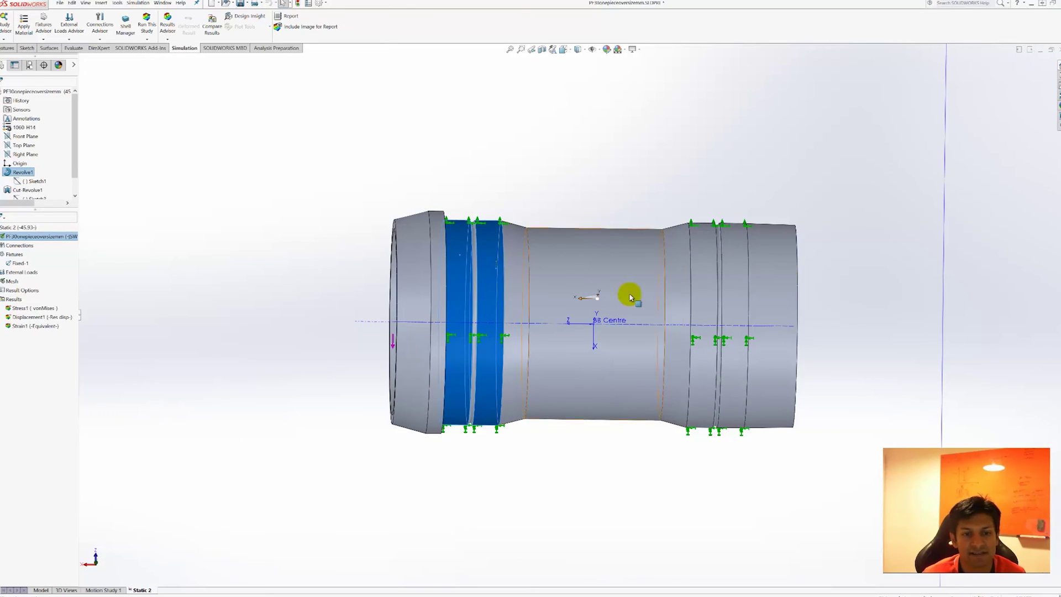
left_click(707, 276, "ctrl")
left_click(735, 277, "ctrl")
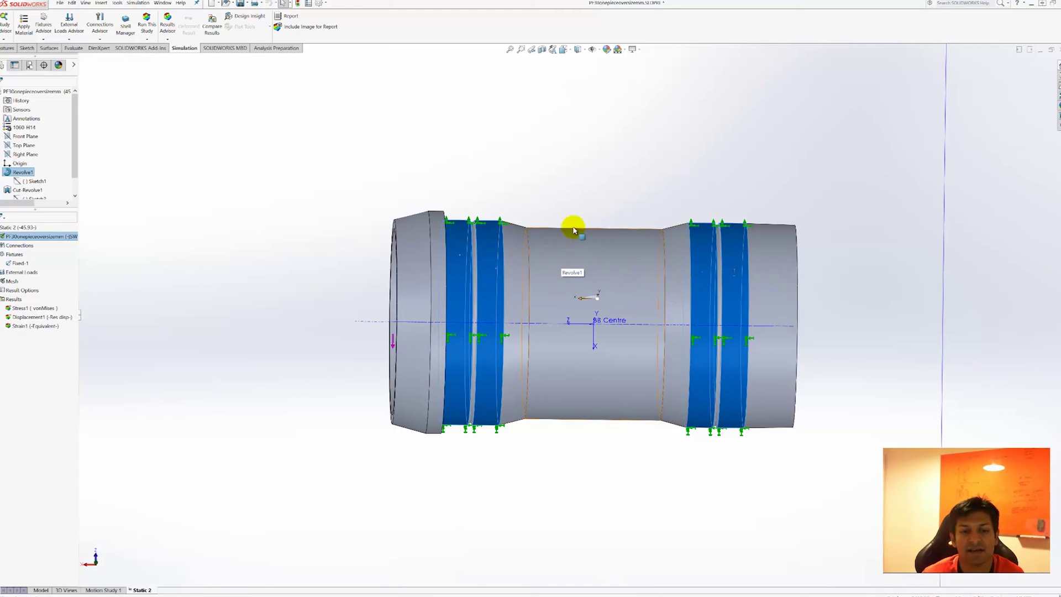
middle_click_drag(592, 196, 587, 194)
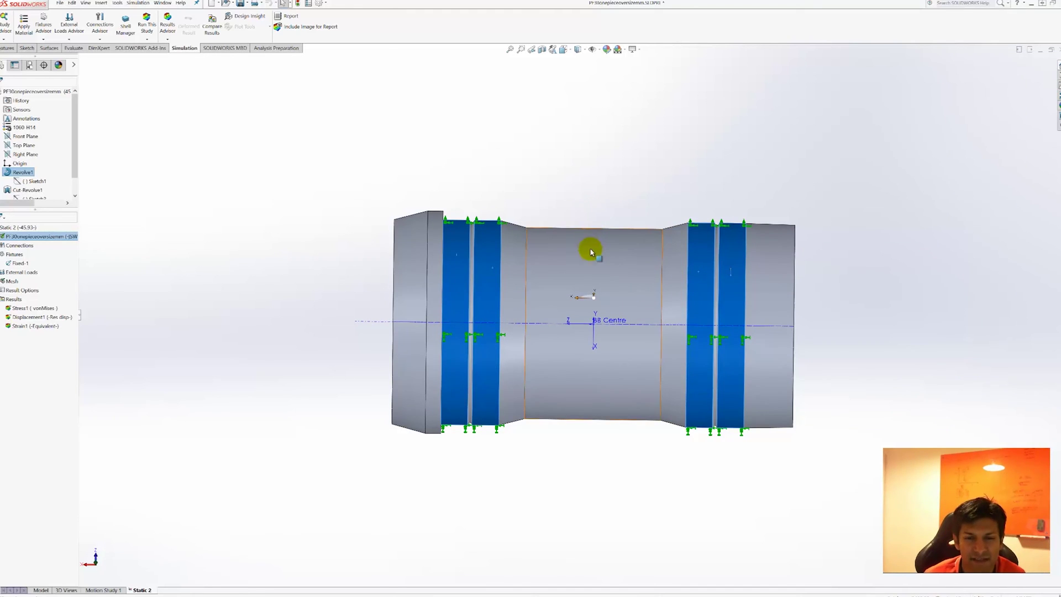
scroll(590, 252, "down", 2)
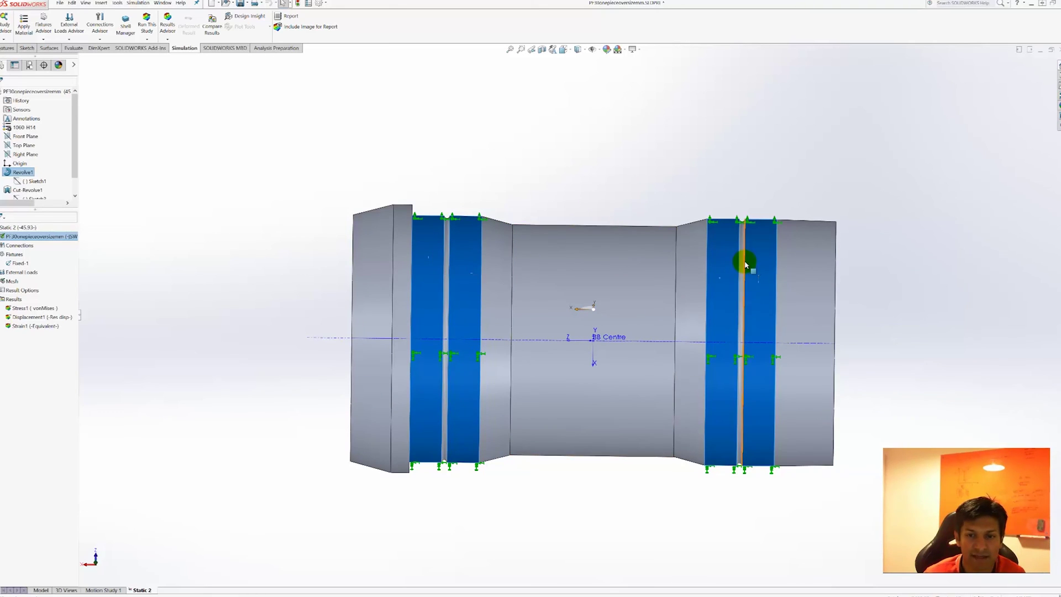
middle_click_drag(742, 268, 732, 161)
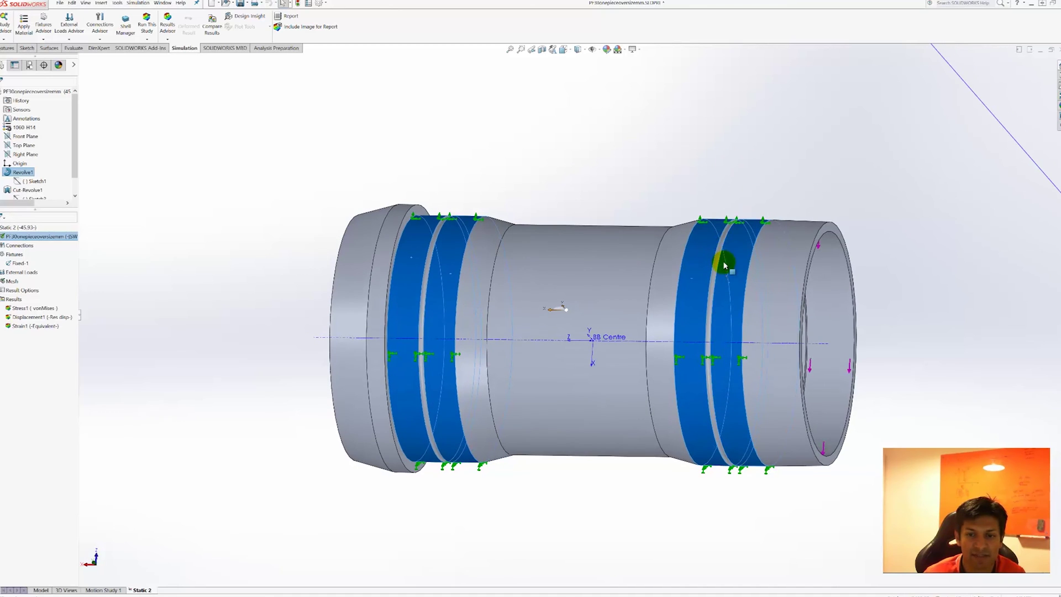
middle_click_drag(483, 183, 502, 180)
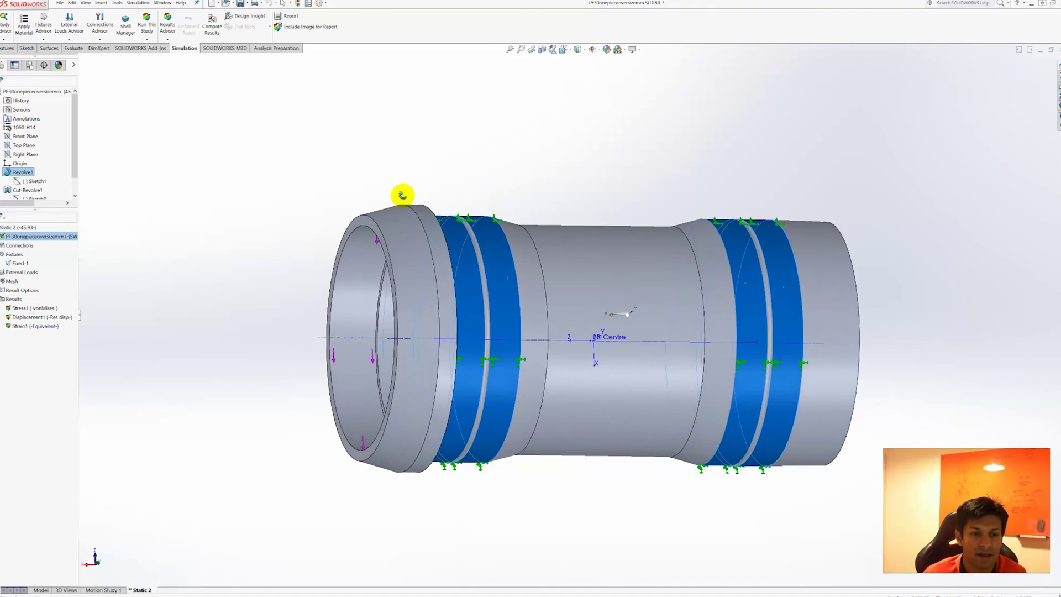
Highlight the loaded inner bearing seat faces at both ends of the shell, and check the load area at the unflanged end.
middle_click_drag(403, 195, 423, 198)
left_click(358, 322)
middle_click_drag(716, 100, 672, 127)
left_click(826, 289)
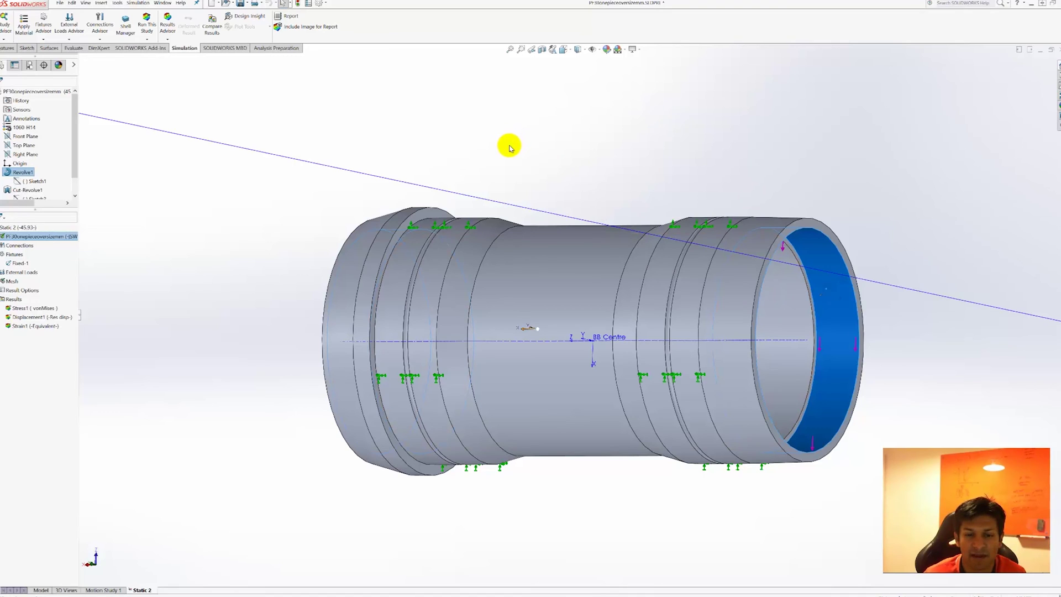
middle_click_drag(509, 146, 506, 147)
left_click(822, 347)
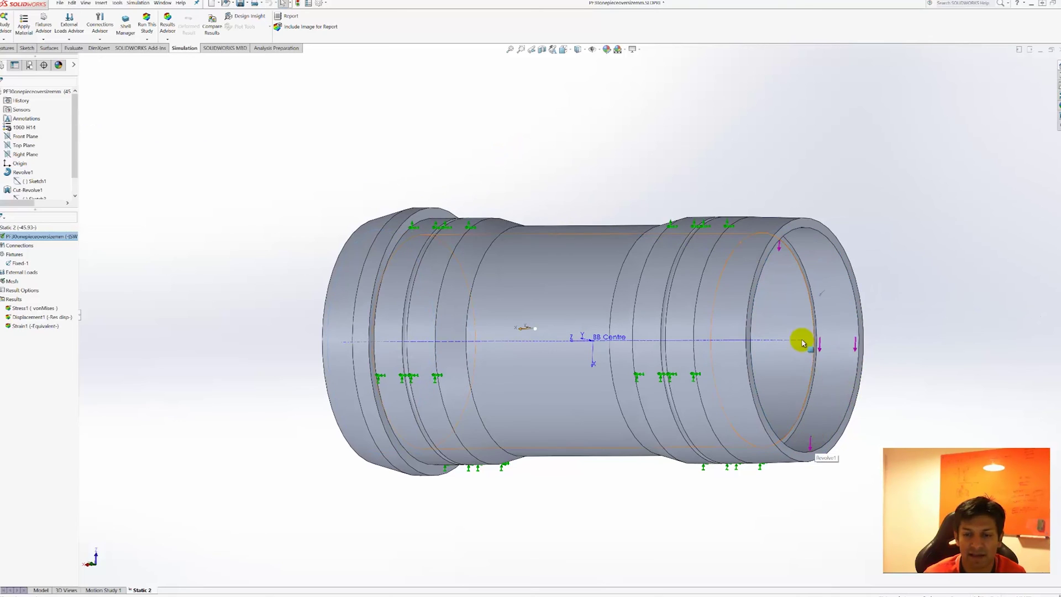
left_click(822, 350)
left_click(798, 282)
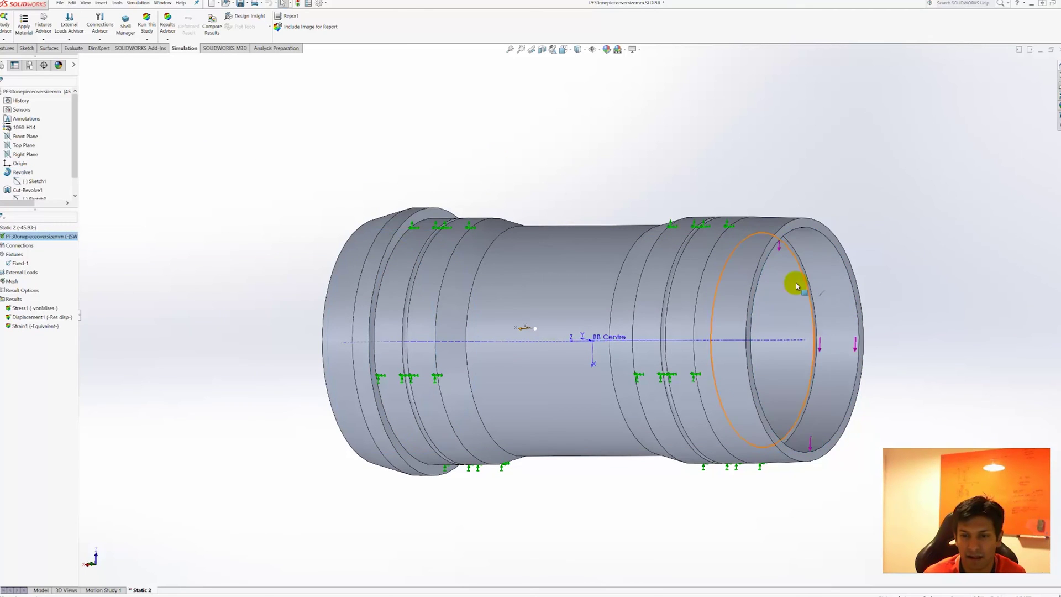
left_click(784, 238)
left_click(823, 334)
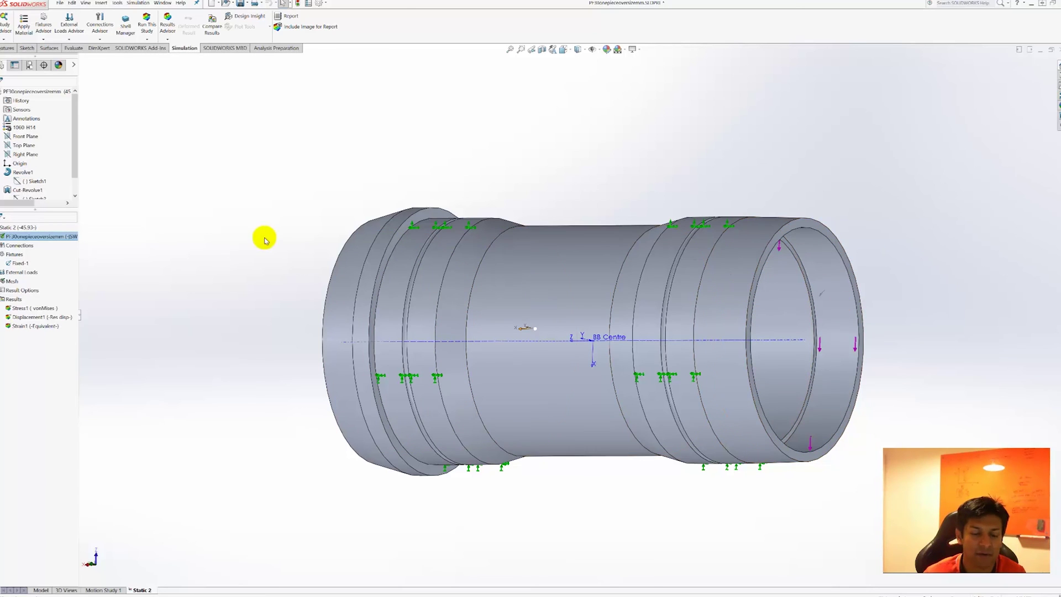
Display the Displacement1 result plot and examine the displacement at the flanged and unflanged ends of the shell.
middle_click_drag(235, 224, 287, 214)
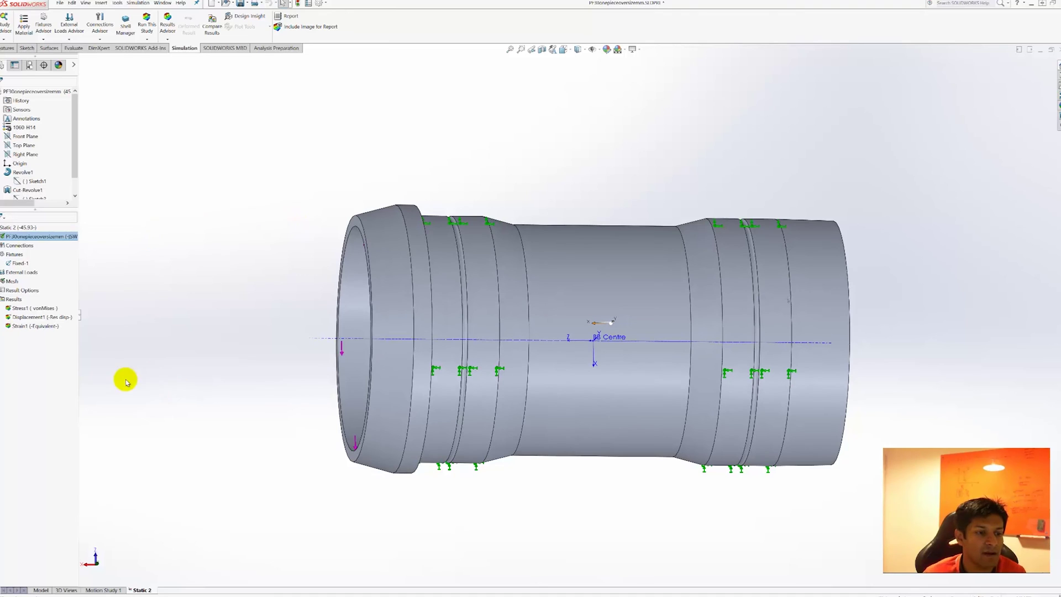
double_click(26, 318)
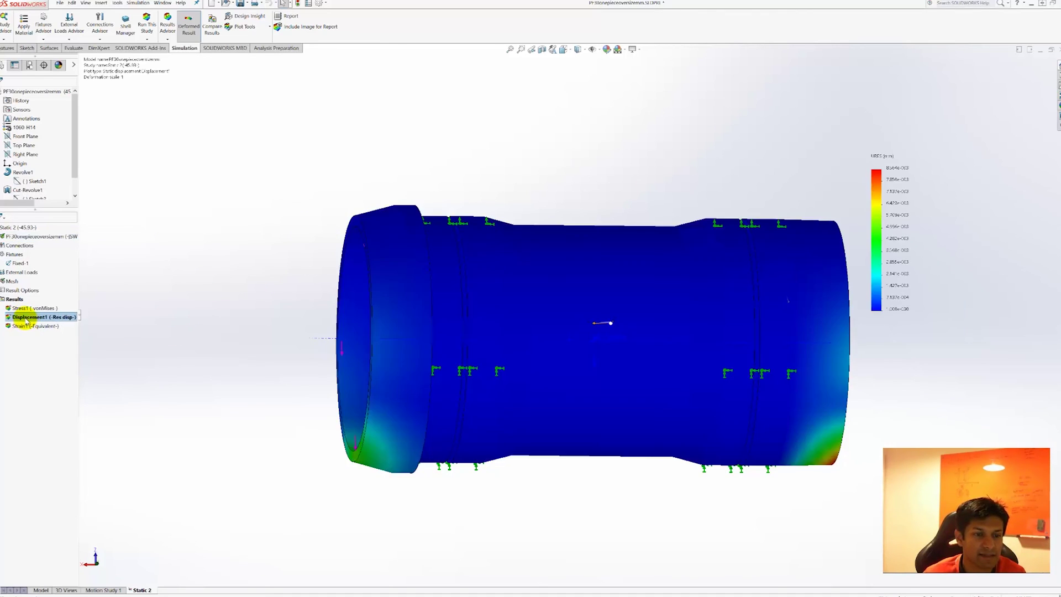
middle_click_drag(923, 385, 869, 388)
scroll(871, 394, "up", 2)
scroll(837, 402, "down", 1)
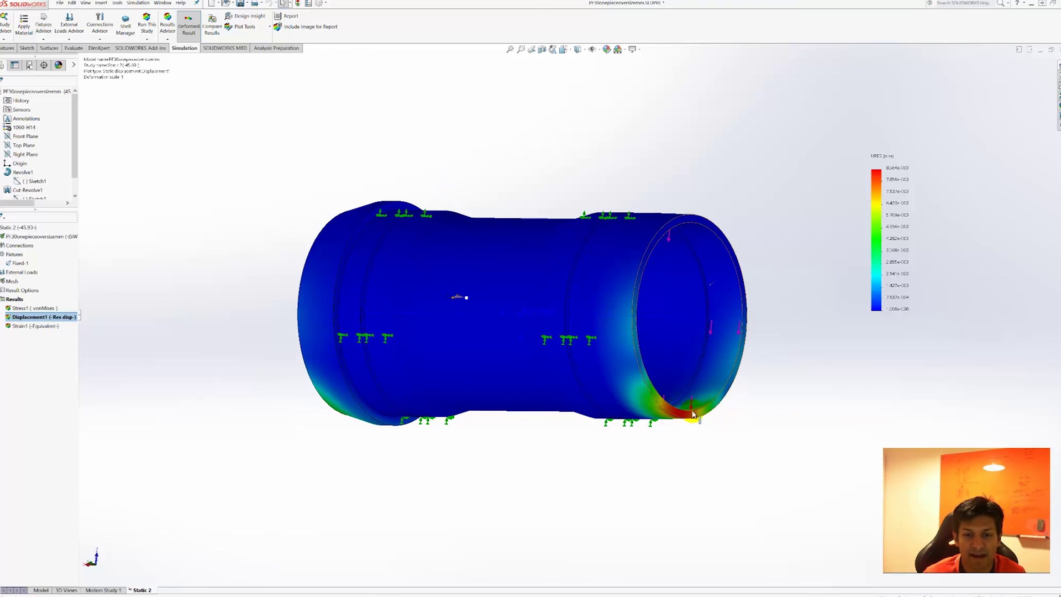
middle_click_drag(494, 449, 597, 438)
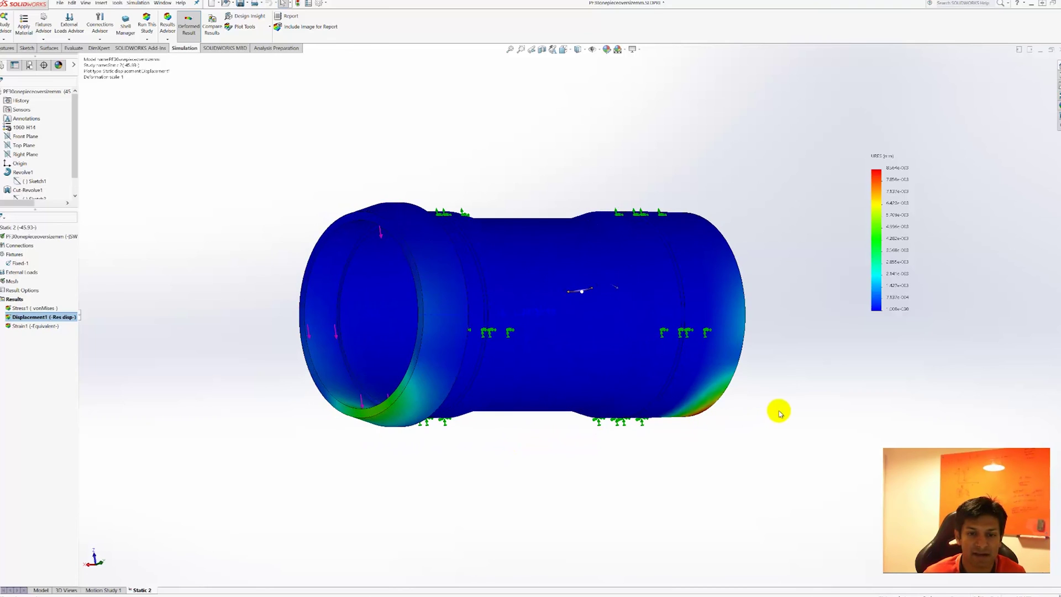
middle_click_drag(785, 408, 674, 407)
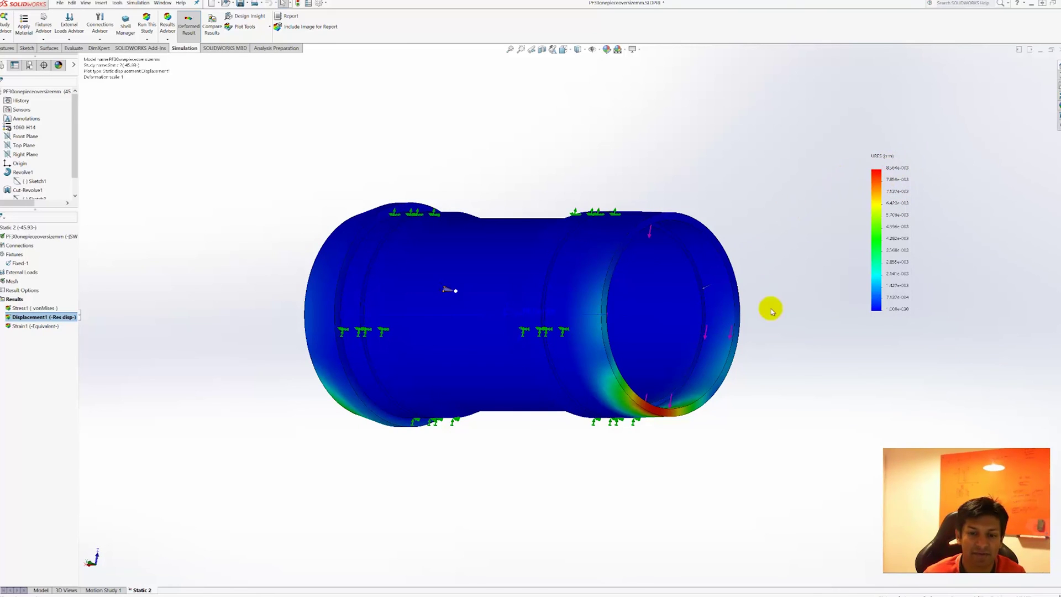
middle_click_drag(786, 363, 797, 365)
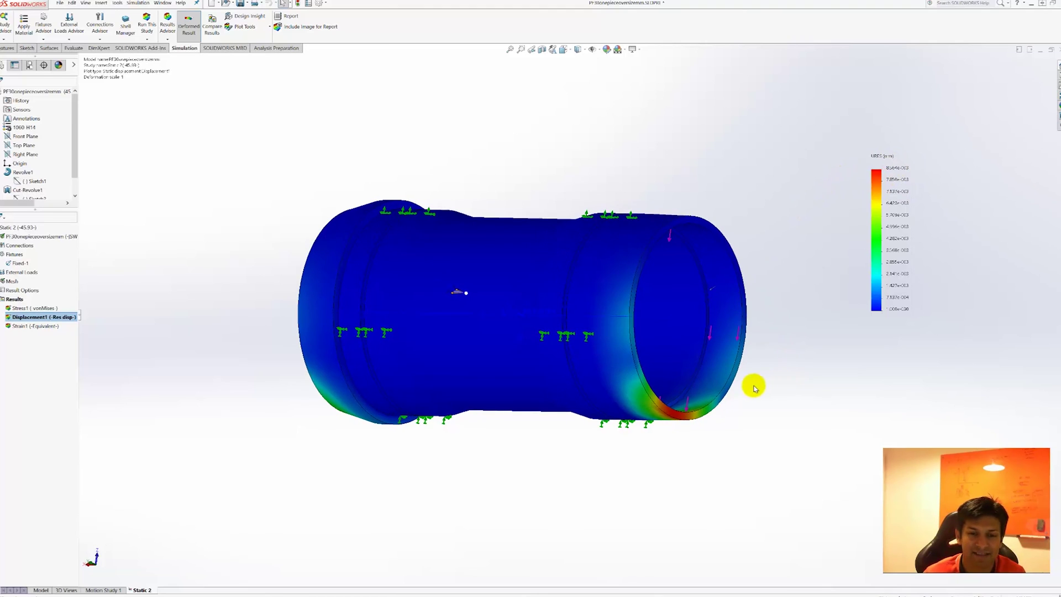
left_click(627, 448)
middle_click_drag(615, 451, 636, 445)
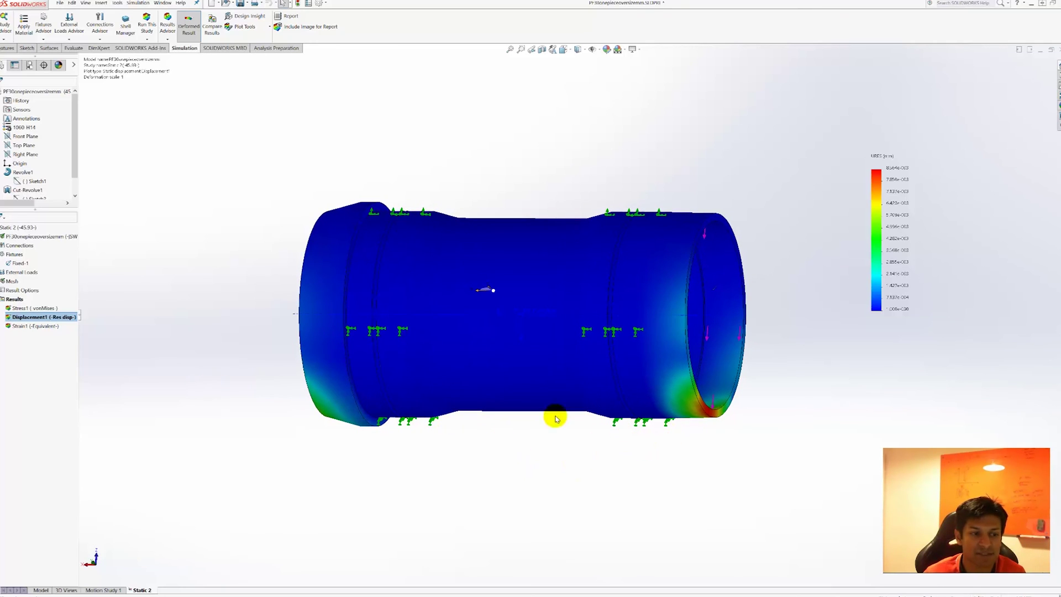
Apply section clipping to the Displacement1 plot lengthwise through the shell's axis and examine the wall displacement at the bearing seats.
right_click(27, 319)
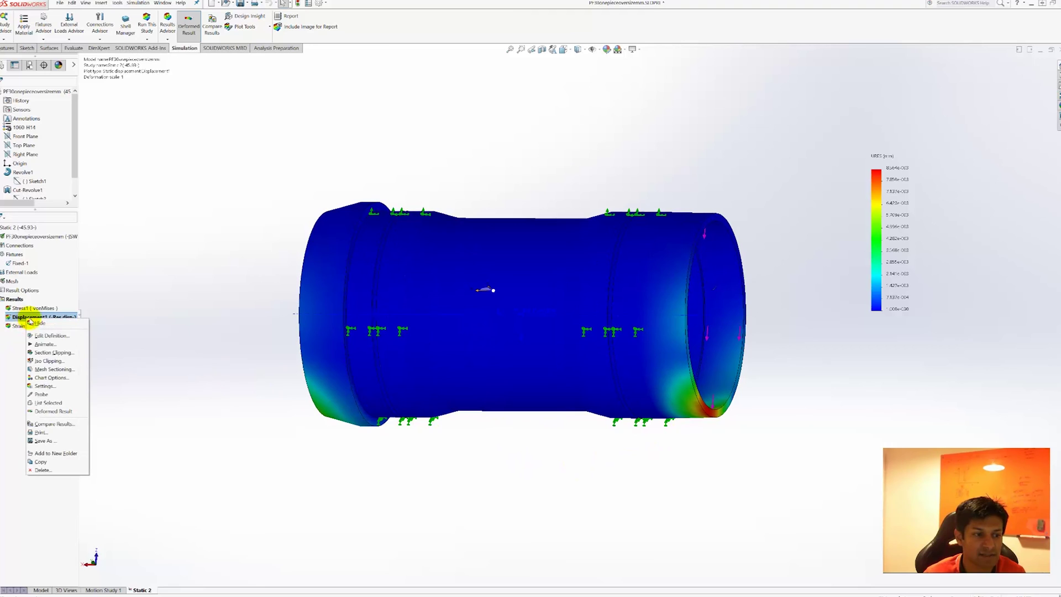
left_click(52, 352)
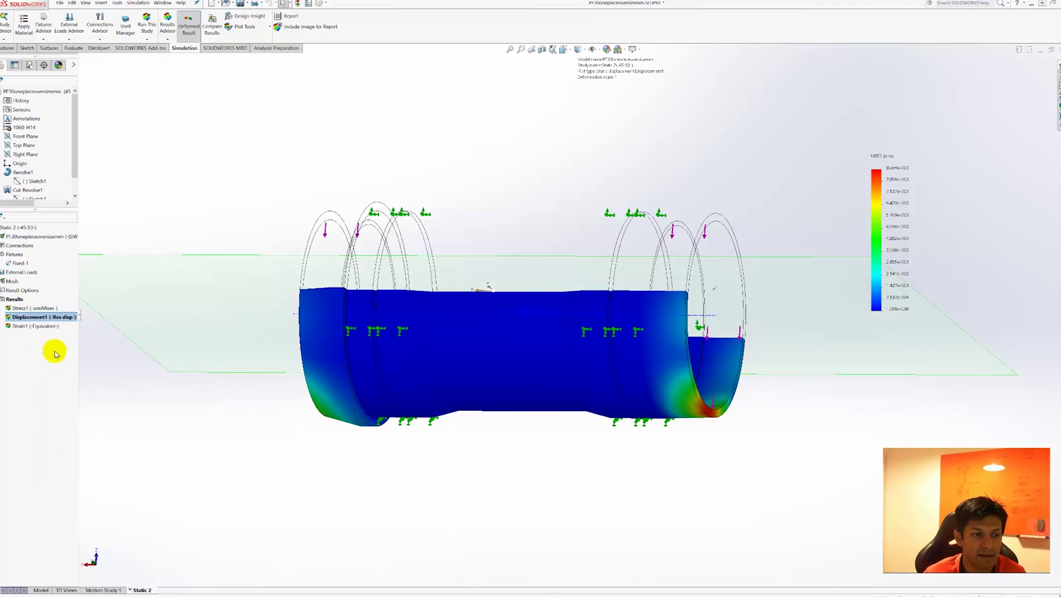
scroll(528, 335, "down", 2)
scroll(550, 357, "up", 1)
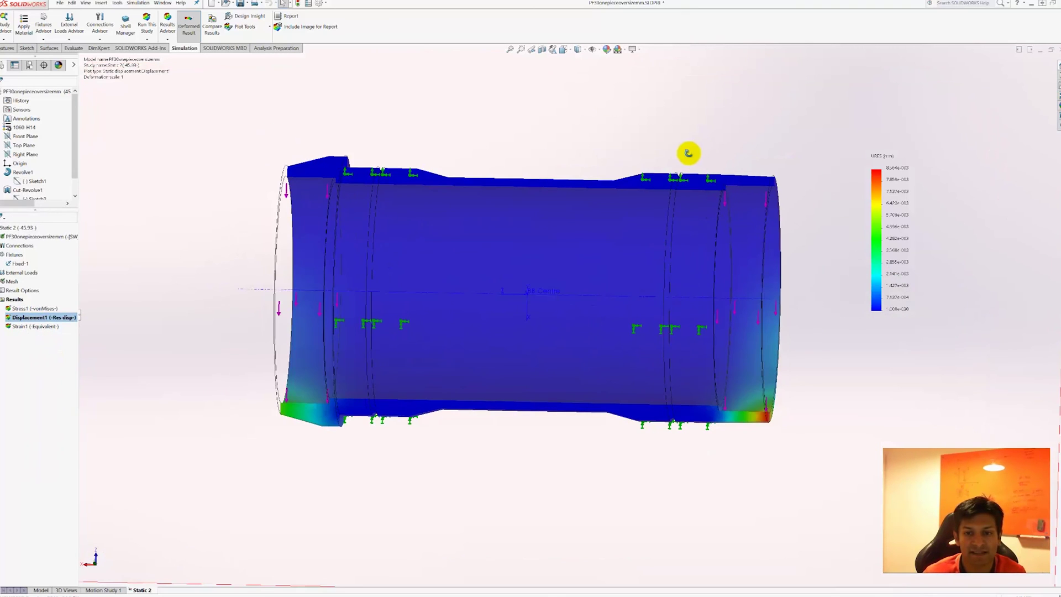
middle_click_drag(687, 152, 693, 200)
scroll(763, 466, "down", 3)
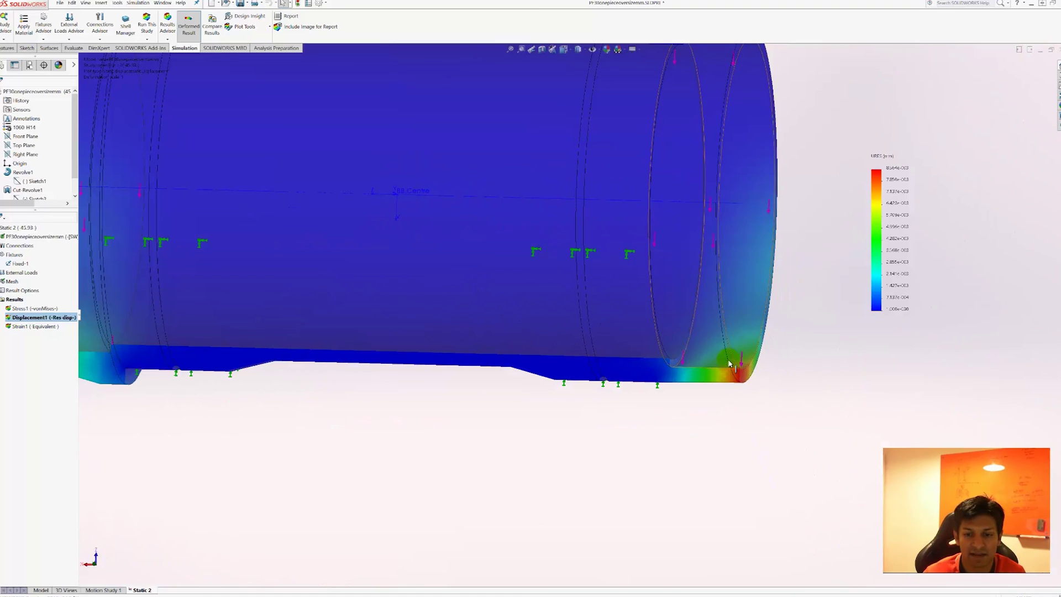
scroll(720, 387, "up", 2)
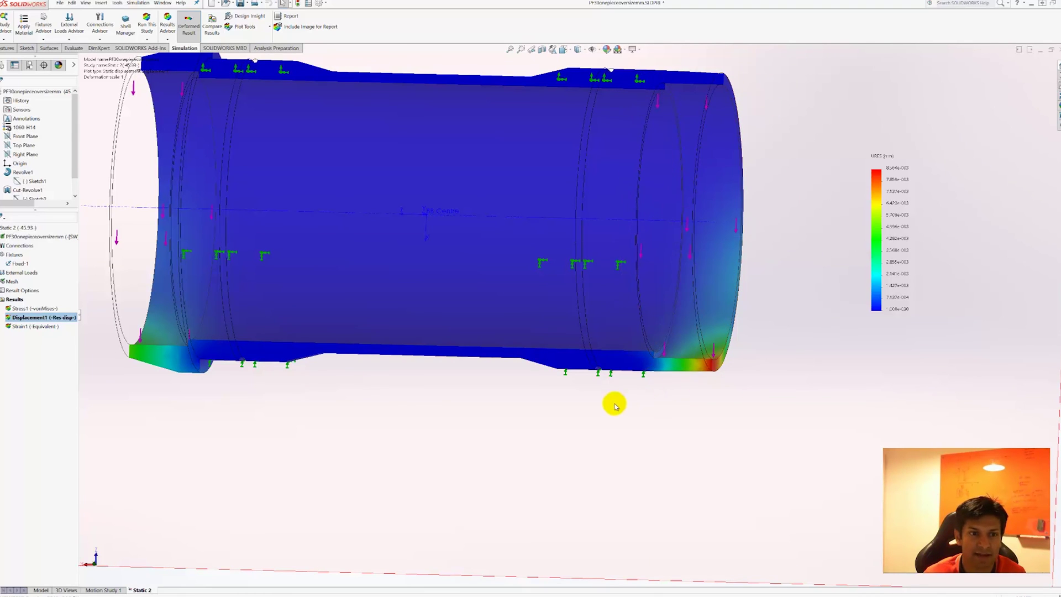
middle_click_drag(613, 402, 562, 380)
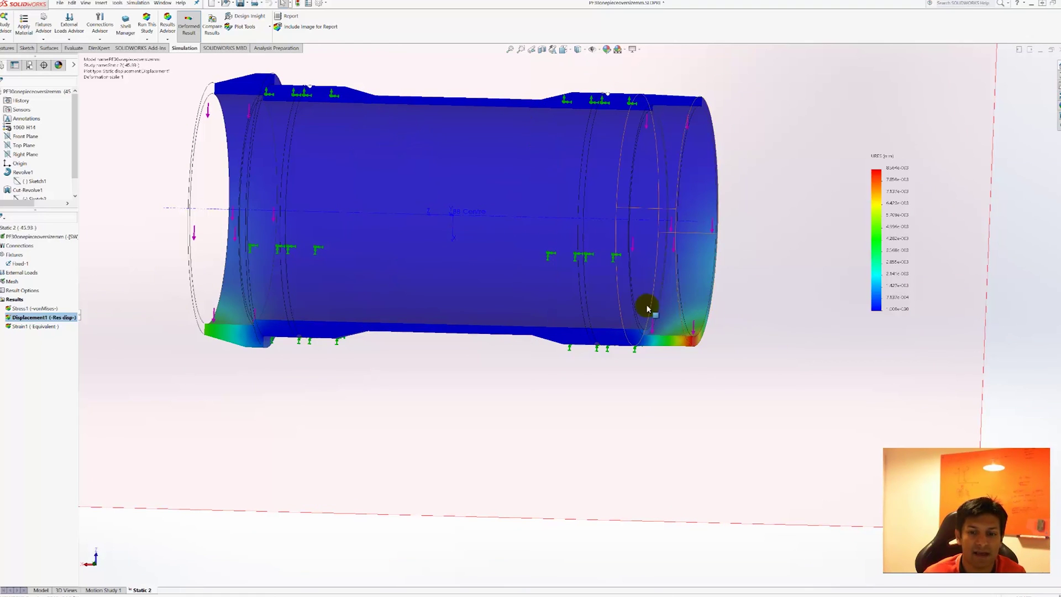
scroll(647, 308, "down", 1)
middle_click_drag(648, 308, 728, 392, "ctrl")
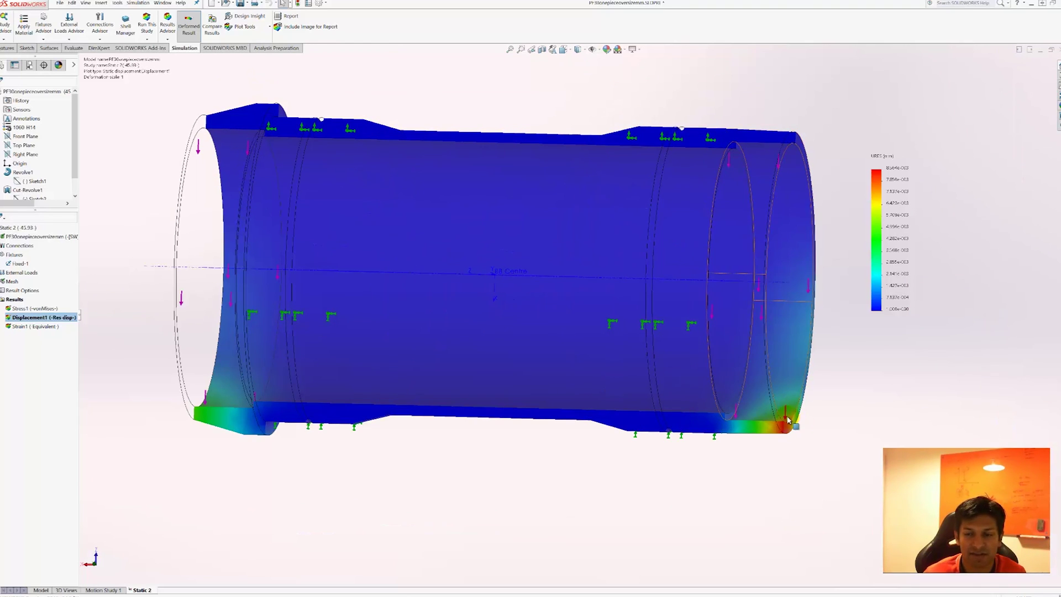